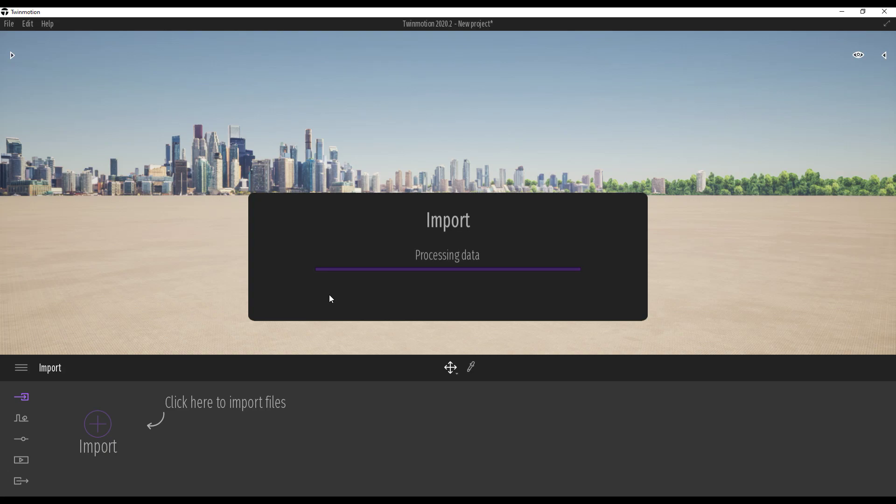
Position the camera facing straight into the imported bathroom and create a still image of that view
right_drag(366, 228, 430, 135)
key(w)
key(s)
key(w)
key(s)
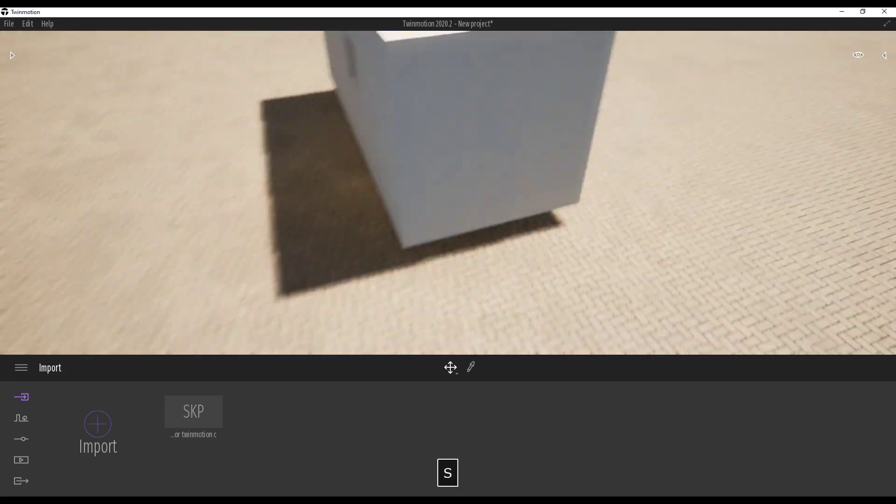
key(w)
key(d)
key(w)
right_drag(429, 111, 299, 134)
key(s)
key(w)
key(s)
right_drag(444, 287, 445, 285)
click(97, 424)
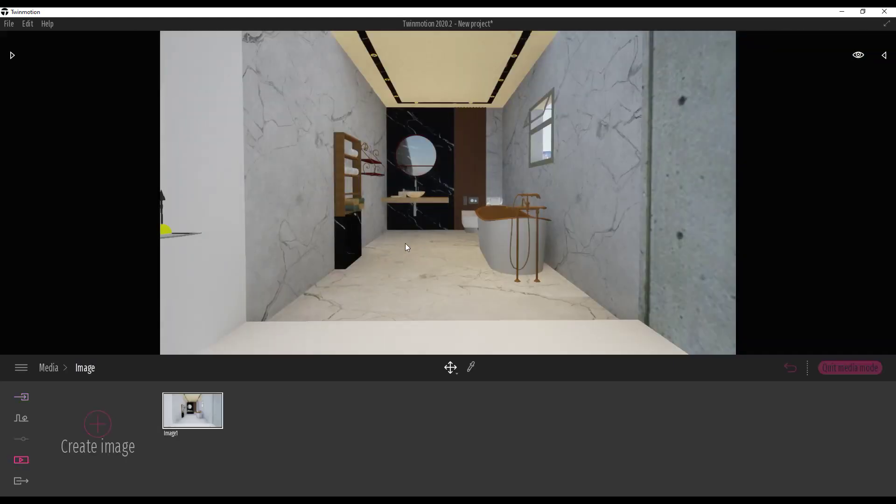
Move the camera further into the bathroom and set Image1's field of view to 65
key(w)
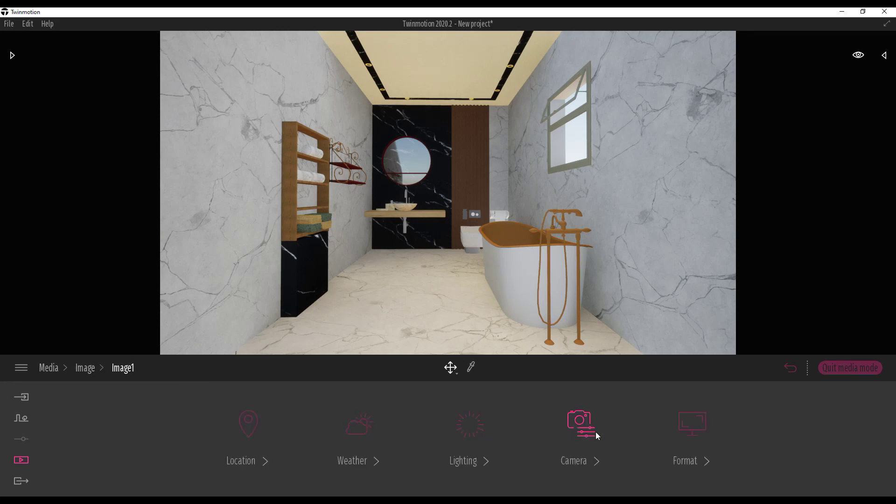
text(65)
key(Return)
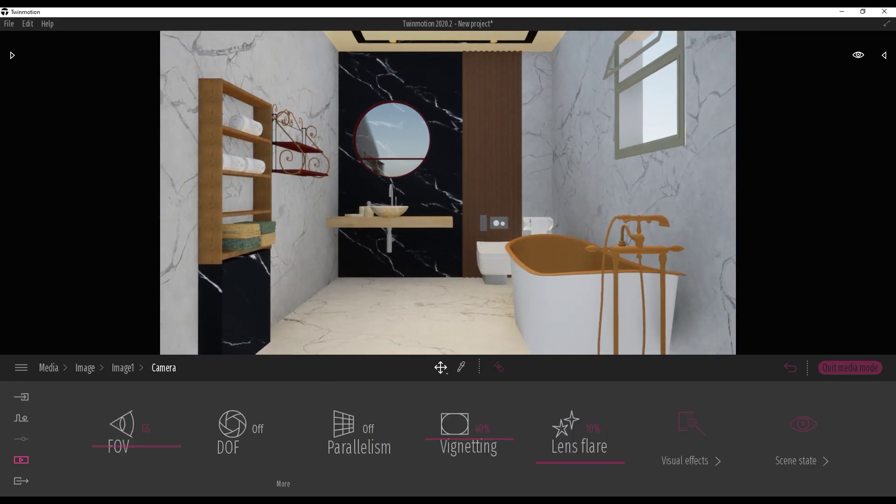
click(124, 371)
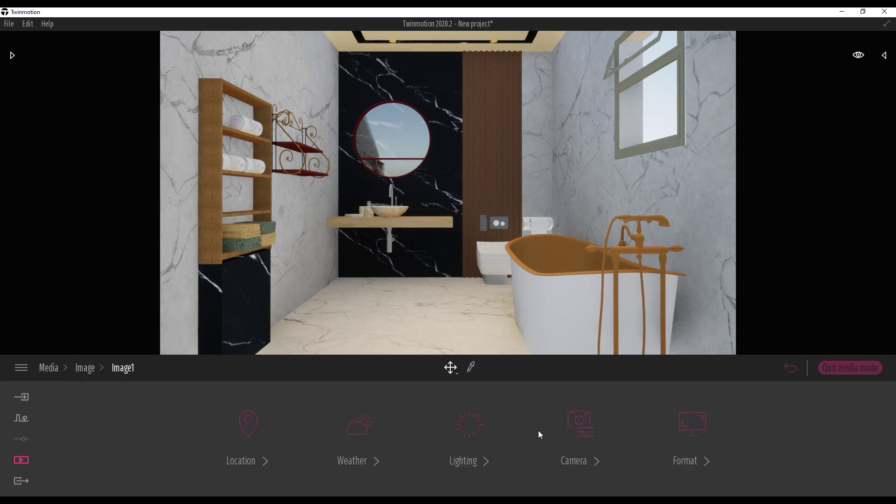
Set Image1's time of day to 08:00 and its north offset to about 335°
click(246, 425)
drag(522, 439, 589, 427)
text(00)
key(Return)
drag(697, 471, 698, 404)
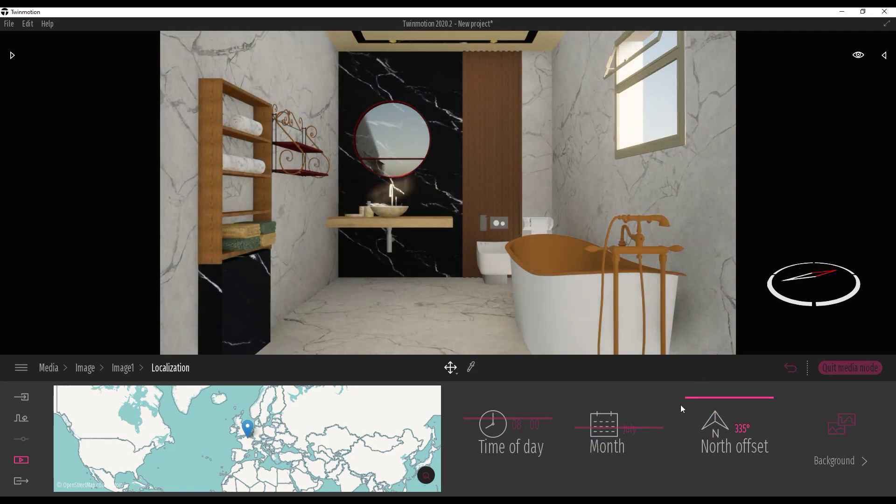
Fine-tune the time of day and set the north offset to about 325° so sunlight falls on the vanity
drag(484, 423, 484, 419)
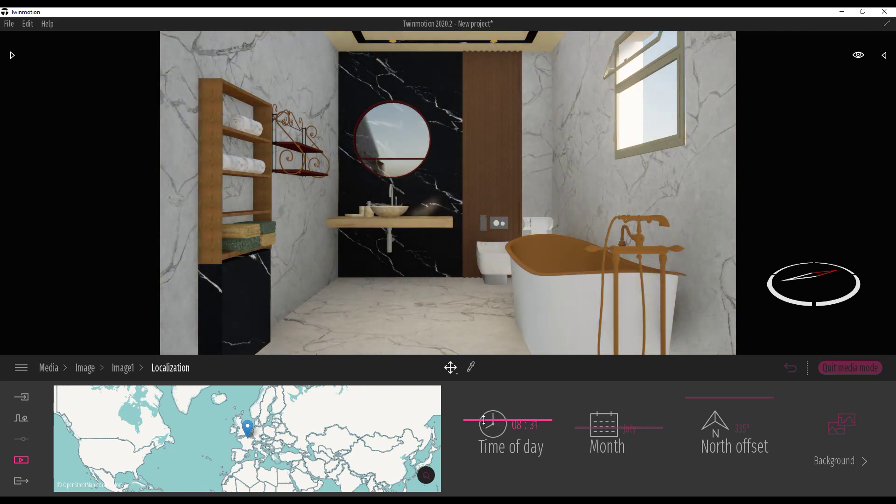
drag(684, 400, 688, 402)
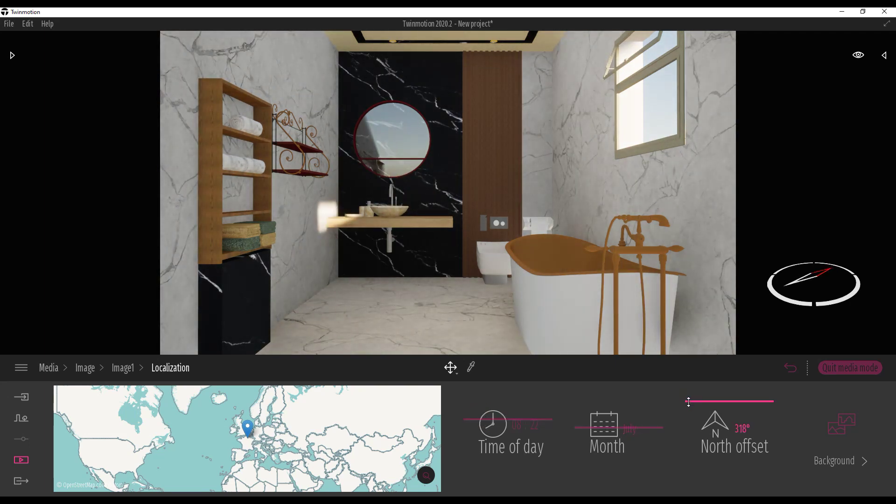
drag(495, 423, 494, 423)
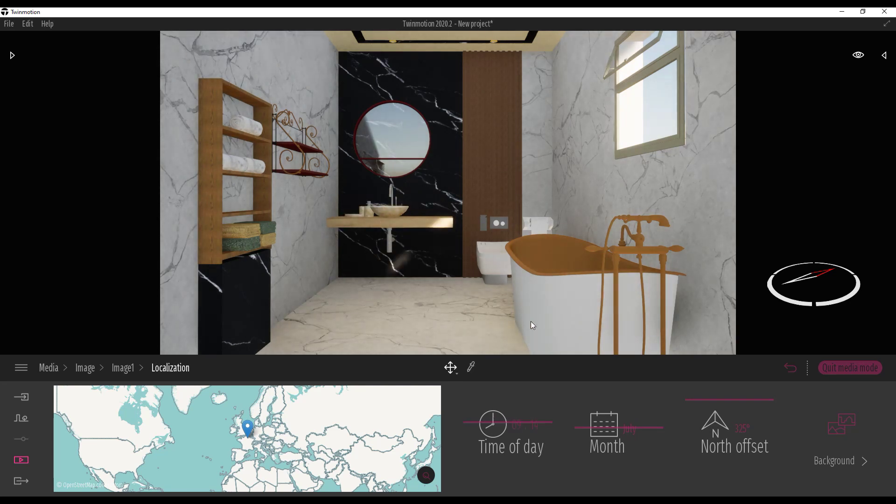
Pull the camera back to frame more of the bathroom and update Image1 with this view
click(86, 368)
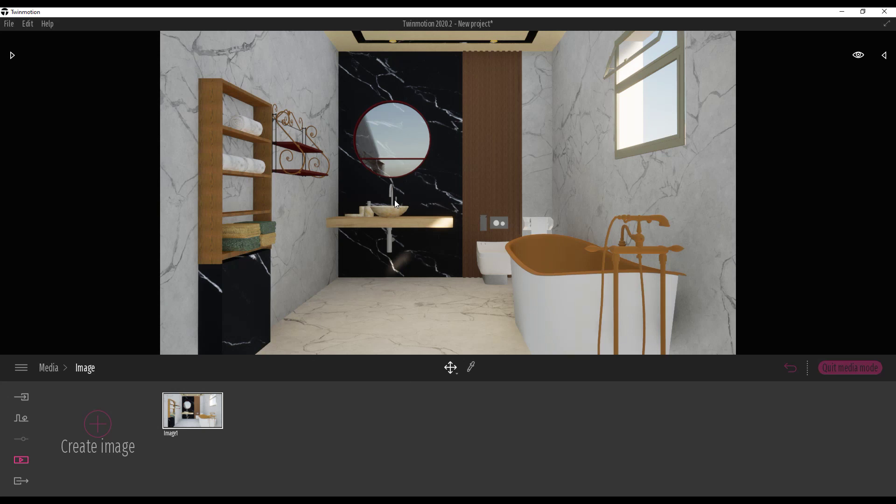
key(s)
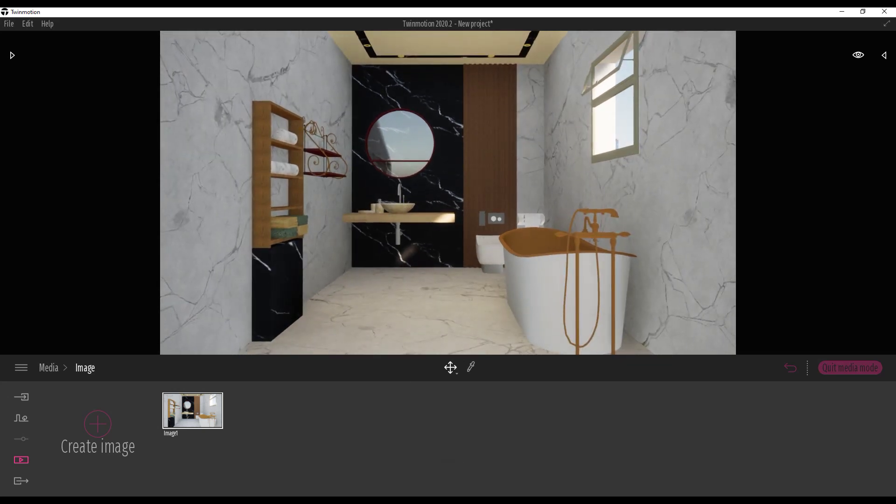
click(199, 388)
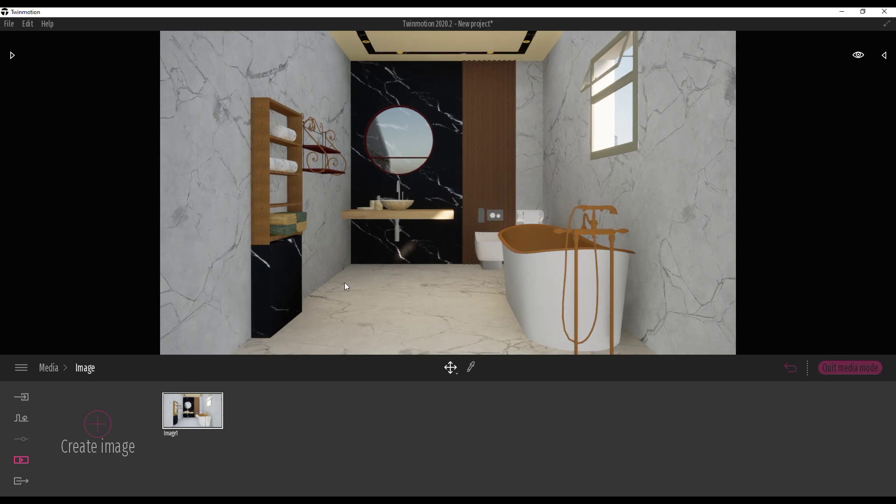
Apply the YT2 user library's black marble Base context_1 to the back wall and white marble Base context to the side walls and floor
click(13, 56)
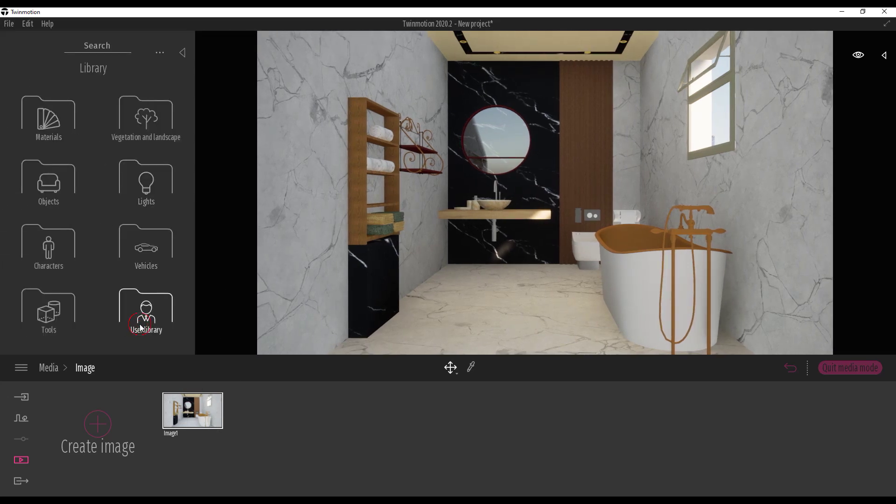
click(136, 182)
drag(47, 176, 544, 189)
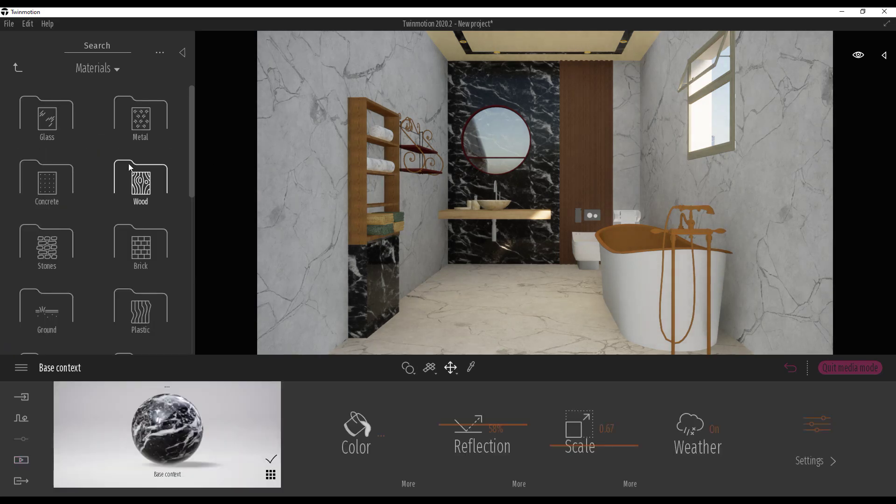
click(23, 71)
click(139, 179)
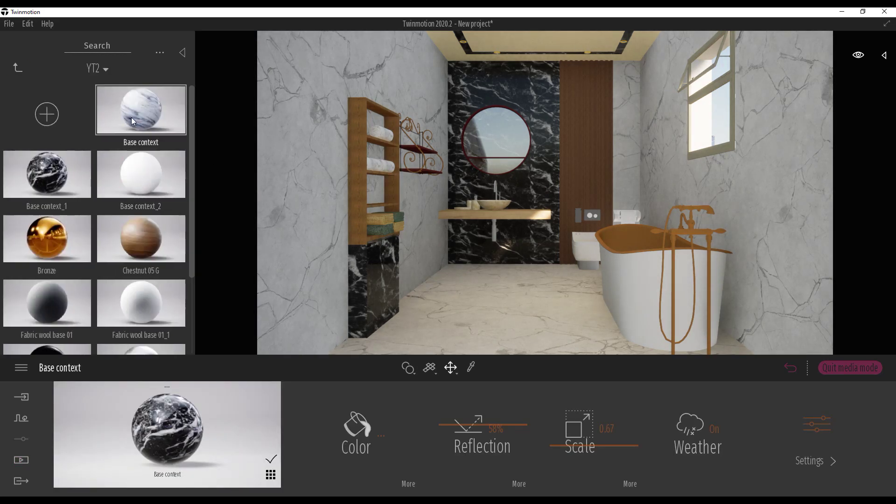
drag(122, 108, 319, 139)
Apply the white Base context_2 material from the YT2 user library to the bathroom ceiling
click(19, 71)
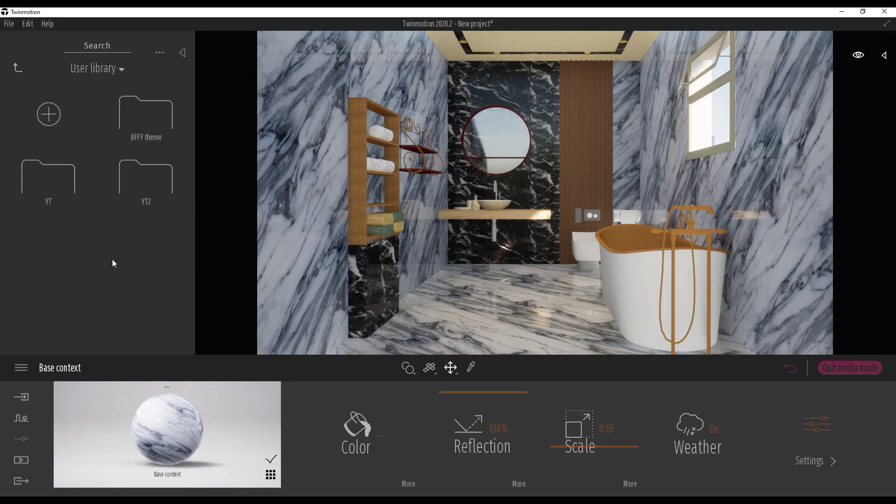
click(124, 180)
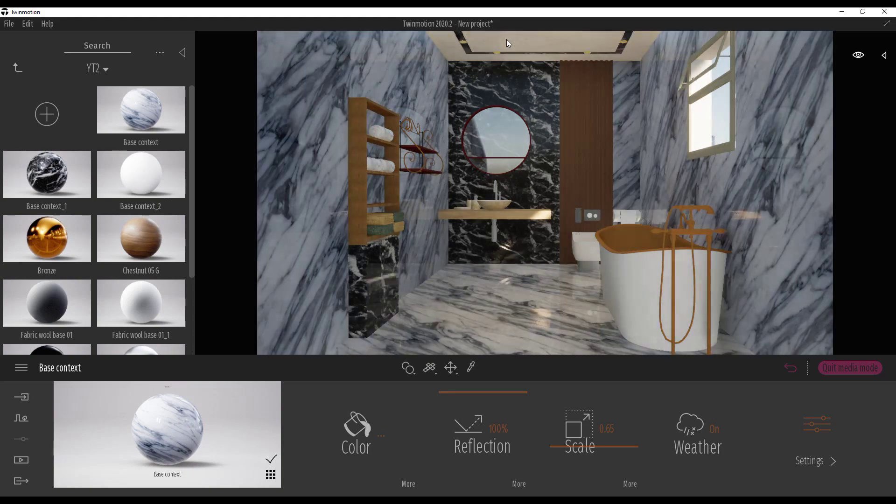
drag(506, 39, 506, 41)
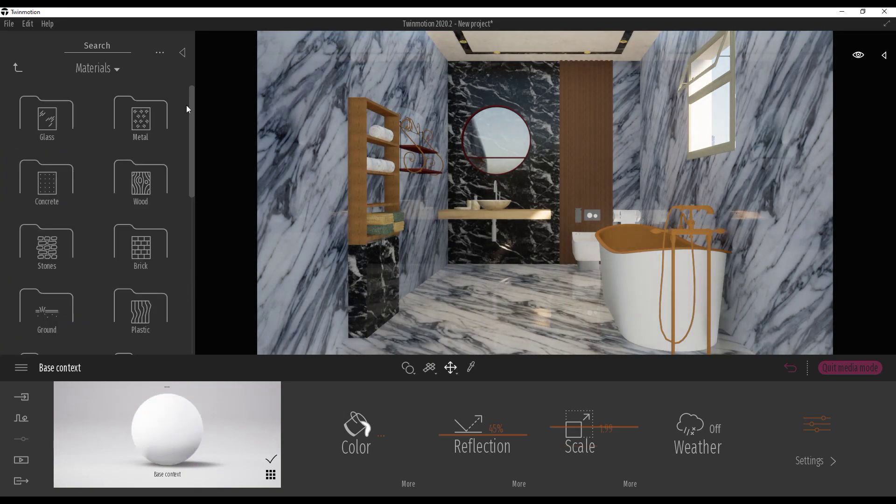
Apply the Chestnut 05 G material from the YT2 library to the towel shelf and the slatted panel behind the toilet
click(17, 66)
click(145, 178)
drag(140, 238, 356, 204)
click(17, 69)
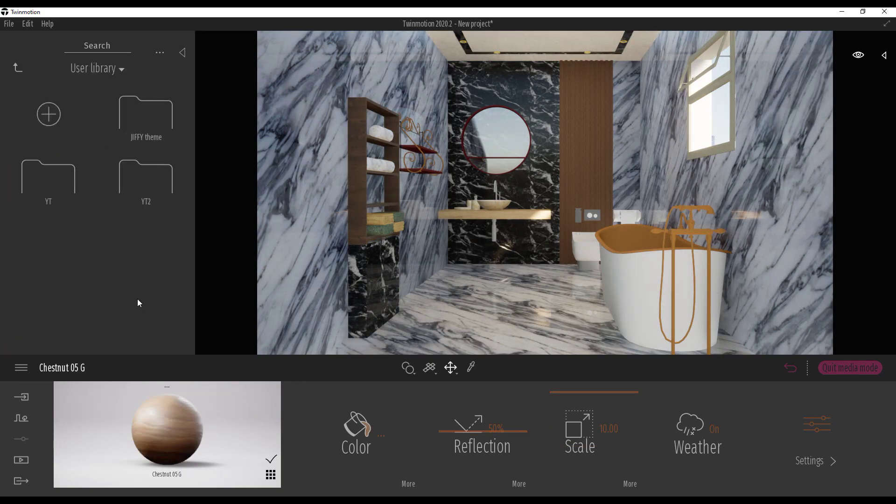
click(142, 311)
click(124, 189)
drag(450, 201, 598, 180)
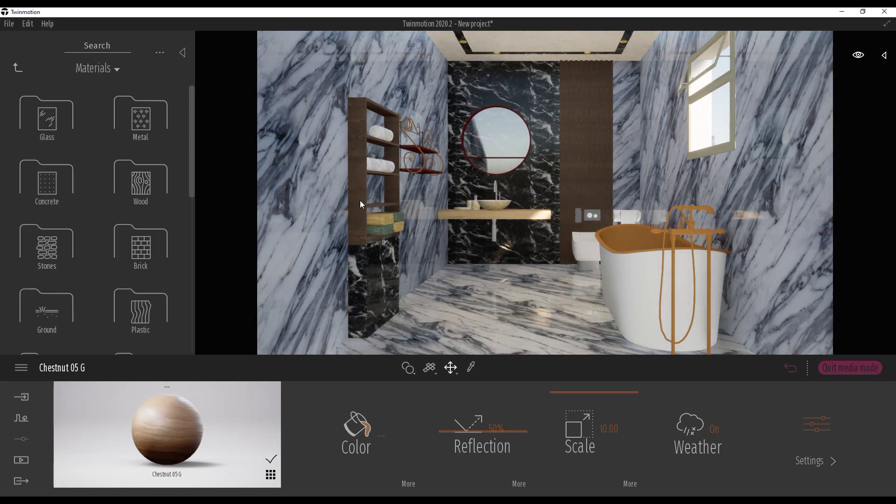
Apply the Chestnut 05 G material from the YT2 library to the vanity countertop
click(16, 69)
click(140, 312)
click(125, 190)
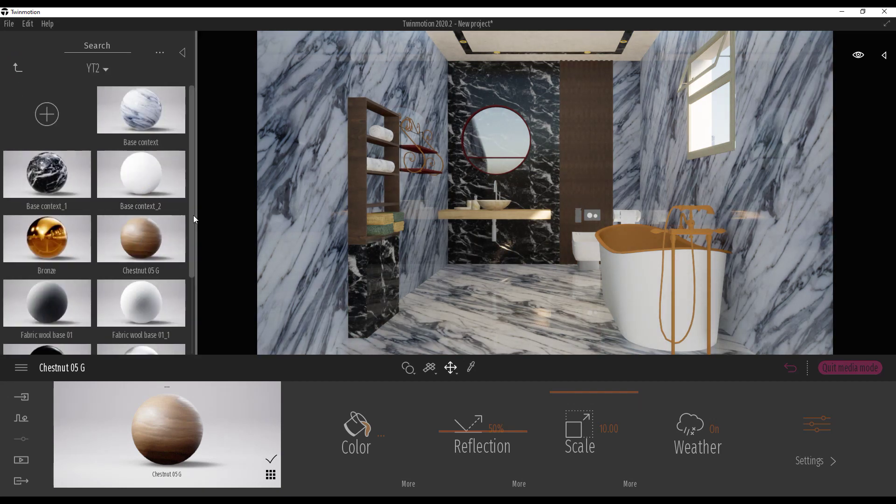
drag(195, 217, 192, 327)
drag(149, 138, 456, 216)
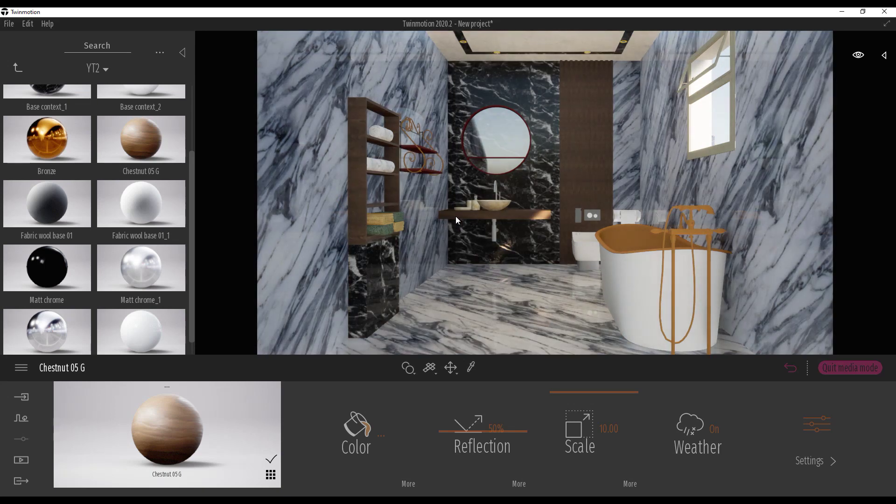
Apply the Bronze material from the YT2 library to the bathtub's interior
click(17, 69)
click(18, 68)
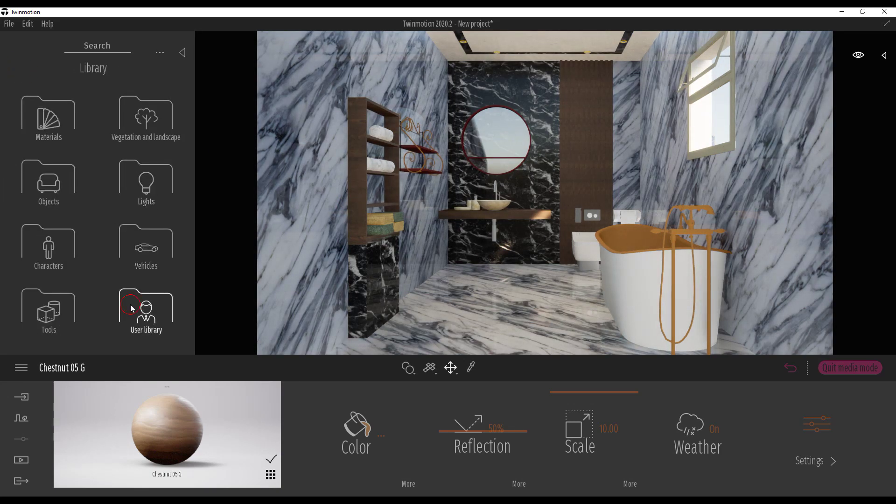
click(141, 189)
drag(46, 238, 634, 243)
Apply the Bronze material from the YT2 library to the frame of the round mirror
click(20, 69)
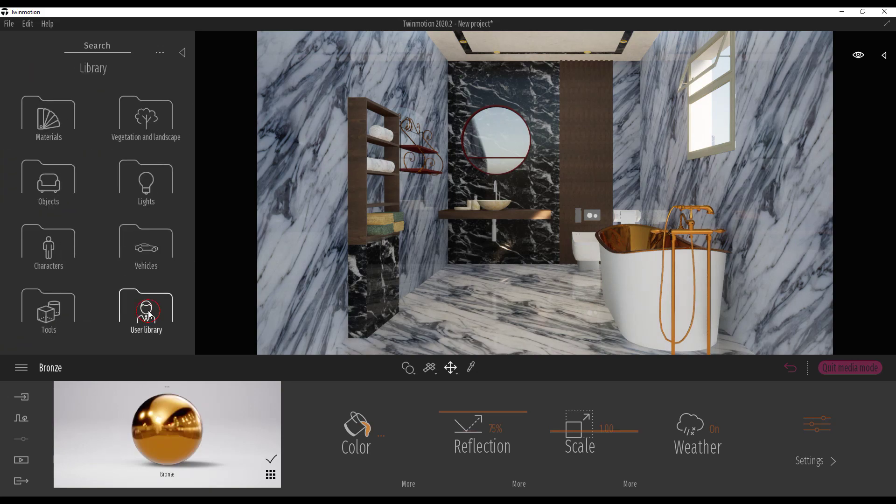
click(145, 310)
click(127, 190)
drag(54, 234, 502, 149)
scroll(502, 149, up, 5)
scroll(397, 134, down, 5)
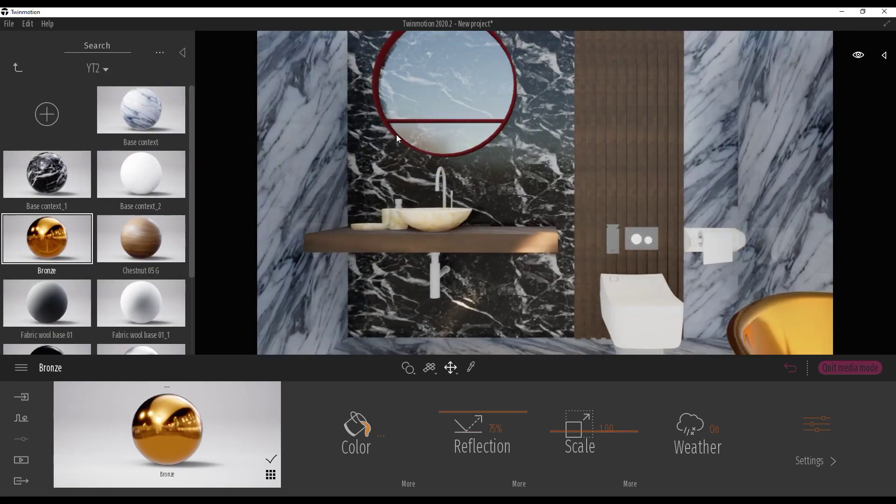
scroll(354, 130, up, 5)
drag(47, 238, 397, 124)
Apply the Mirror material from the Glass category to the round mirror's surface
right_drag(397, 125, 359, 80)
click(41, 124)
drag(136, 175, 436, 120)
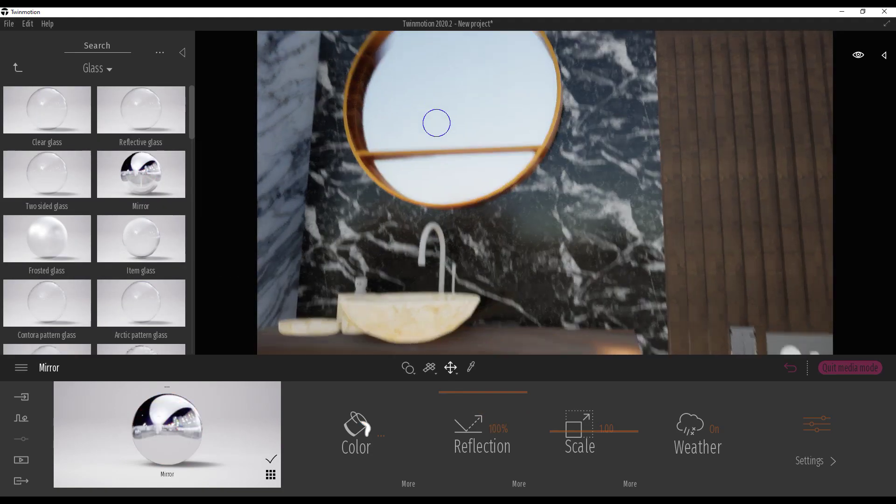
Apply the Chestnut 05 G material from the YT2 library to the red boards of the ornate wall shelf
key(s)
key(w)
key(s)
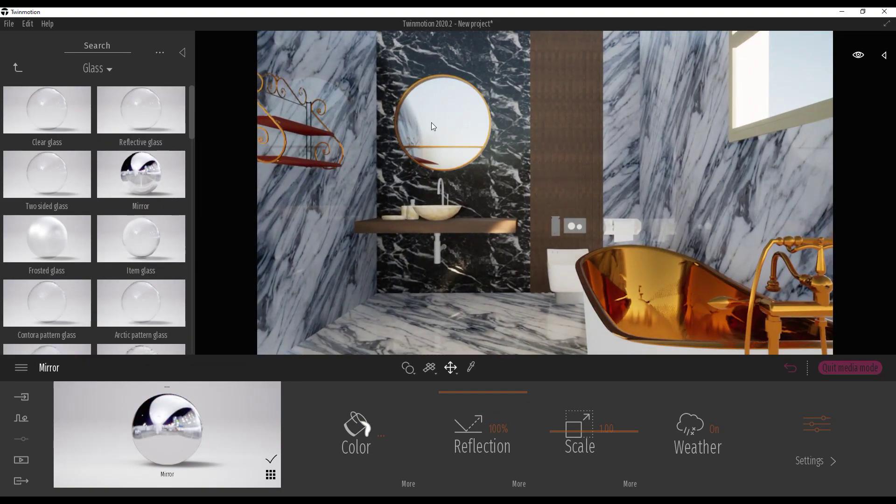
right_drag(432, 177, 441, 180)
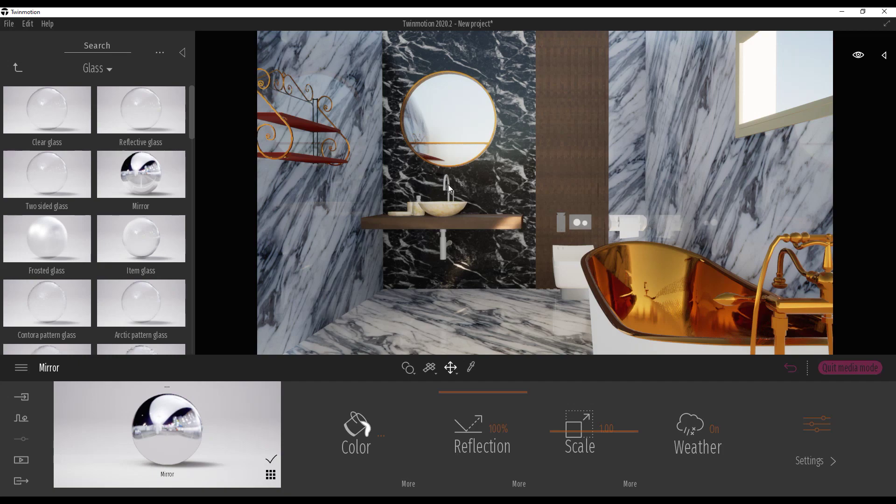
right_drag(497, 168, 545, 185)
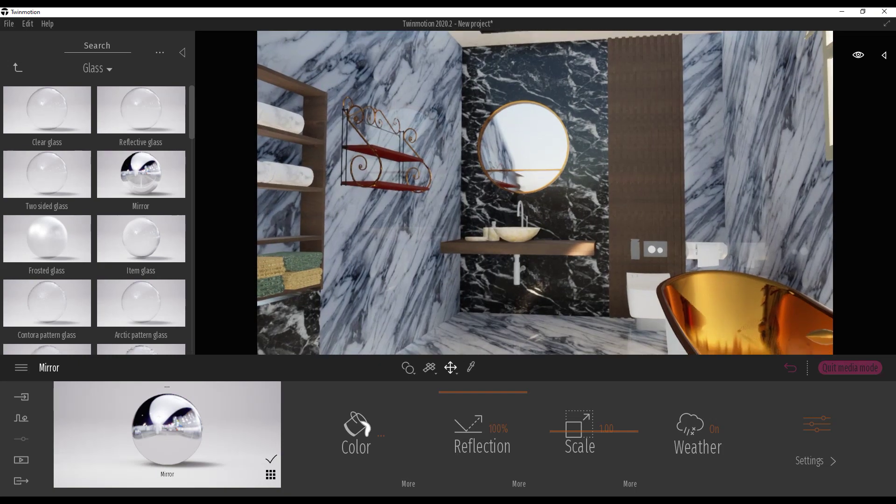
key(w)
key(s)
key(w)
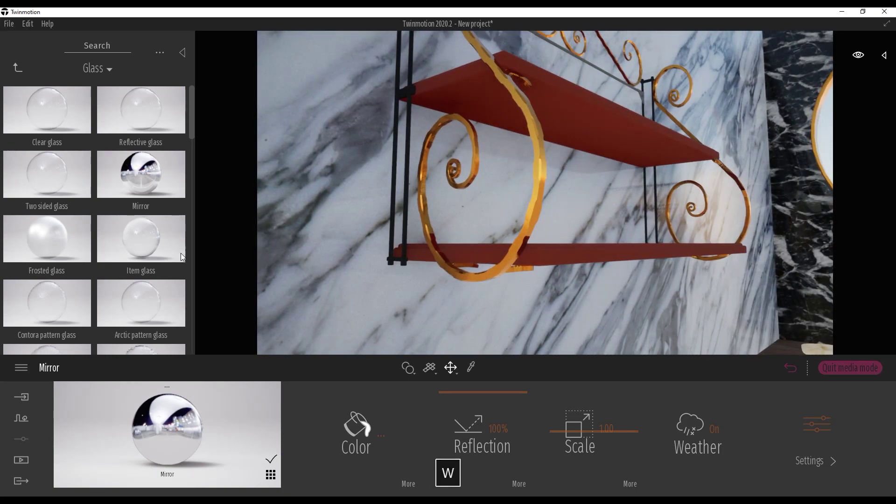
click(18, 68)
click(18, 68)
click(144, 181)
drag(150, 239, 497, 250)
Apply the Chrome material from the Metal category to the vanity basin's faucet
right_drag(498, 249, 471, 262)
key(s)
key(a)
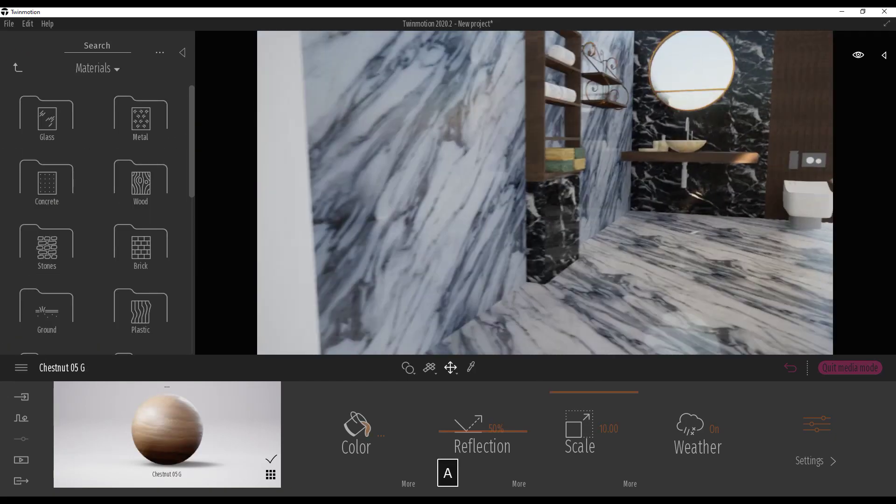
key(w)
key(d)
key(s)
key(w)
key(d)
key(a)
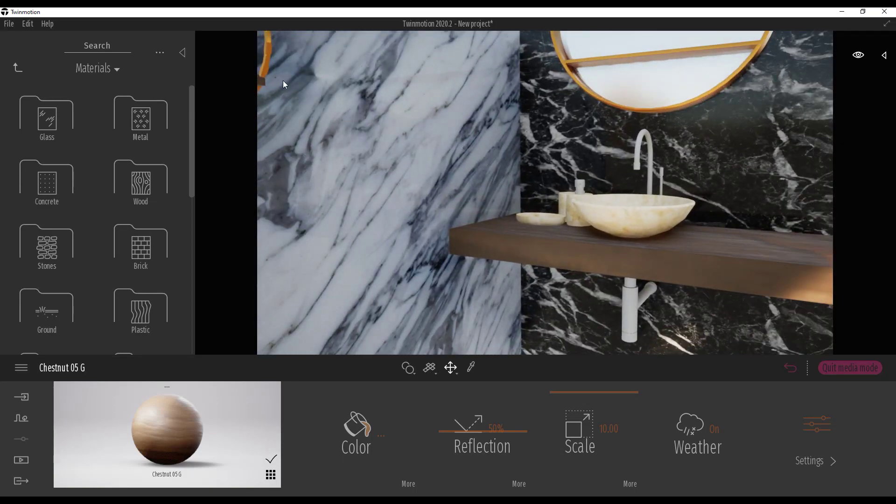
click(115, 125)
mouse_move(46, 114)
mouse_down()
mouse_move(270, 238)
mouse_move(636, 160)
mouse_up()
Apply the Brushed aluminium 01 material to the flush buttons on the plate above the toilet
key(w)
key(d)
key(w)
key(s)
key(w)
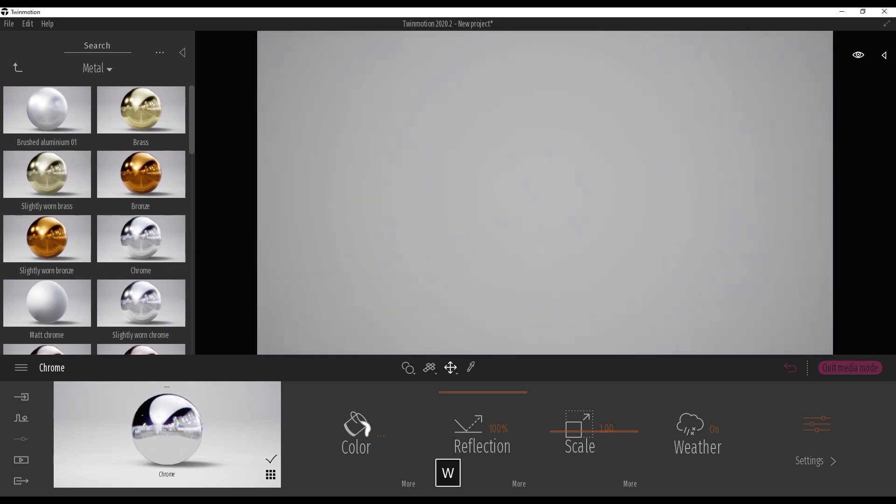
key(s)
drag(47, 112, 512, 182)
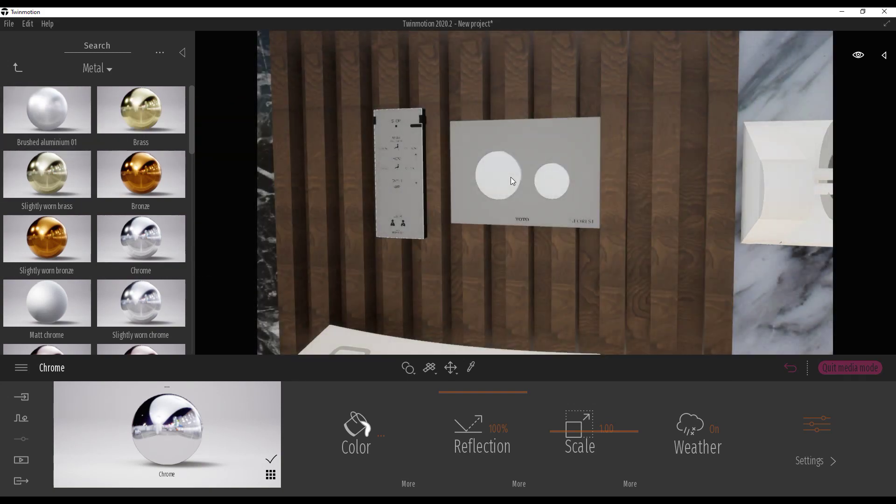
Set the texture scale of the Chestnut 05 G material on the vanity countertop to 2.10
key(a)
key(q)
key(w)
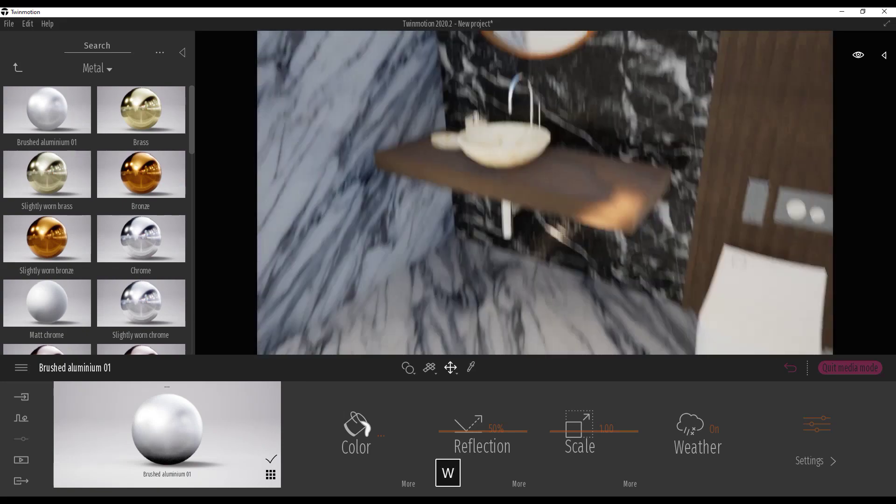
key(a)
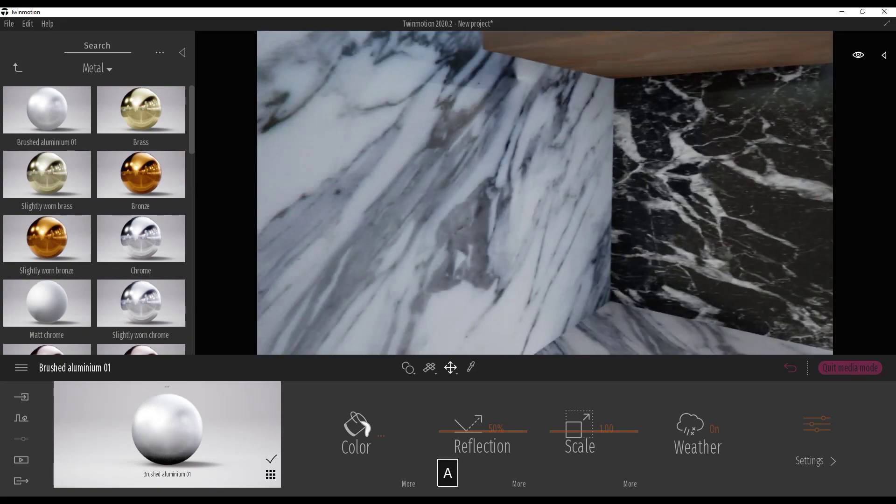
key(q)
key(d)
key(s)
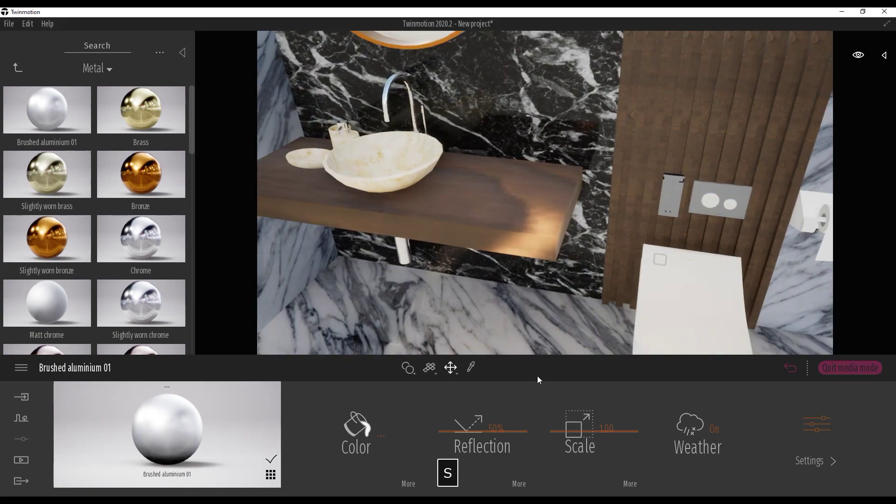
click(485, 228)
click(569, 428)
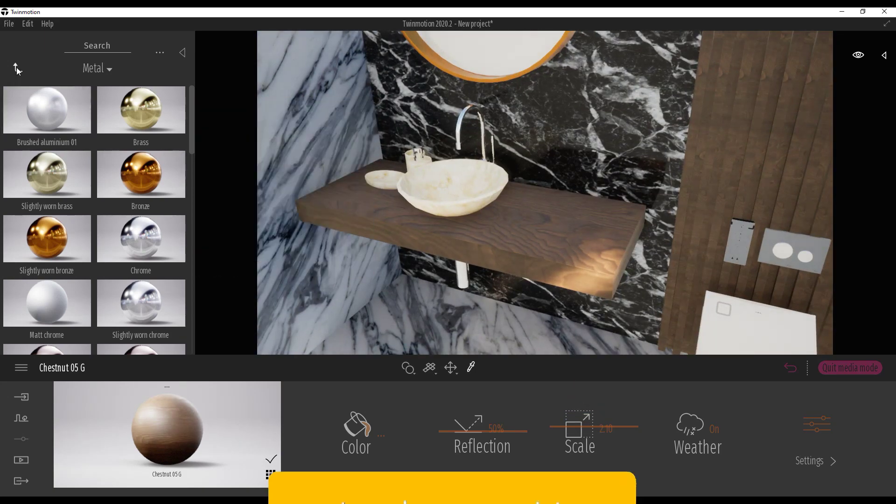
Apply the white Turquoise lacquered glass material from the YT2 user library to the vanity basin
click(17, 68)
click(17, 67)
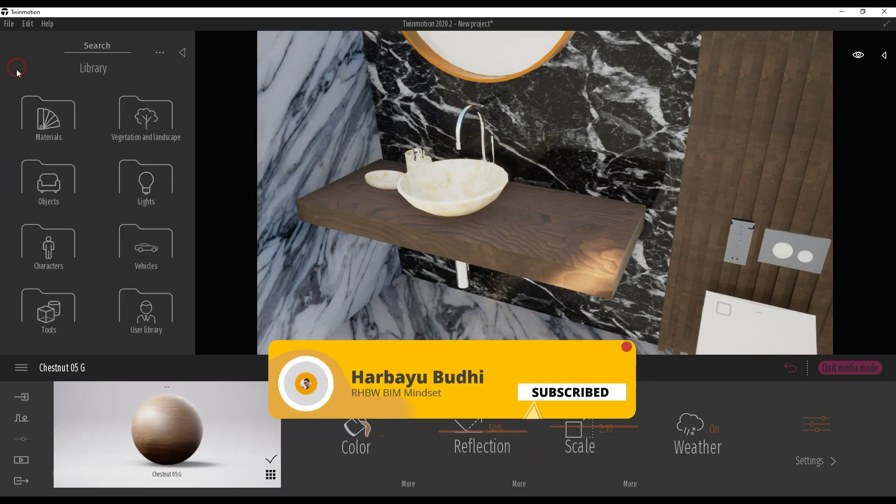
click(140, 309)
click(121, 190)
scroll(150, 308, down, 3)
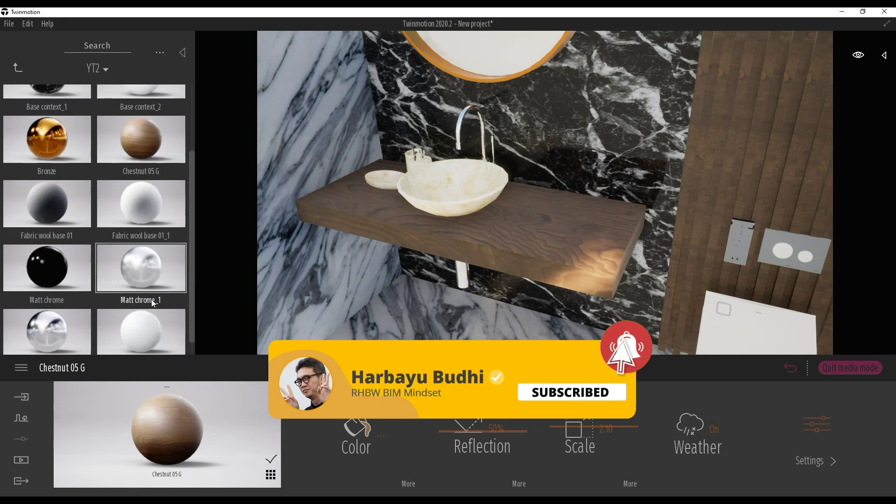
drag(151, 300, 451, 197)
Apply the white Turquoise lacquered glass material from the YT2 library to the toilet's body and its lid
key(w)
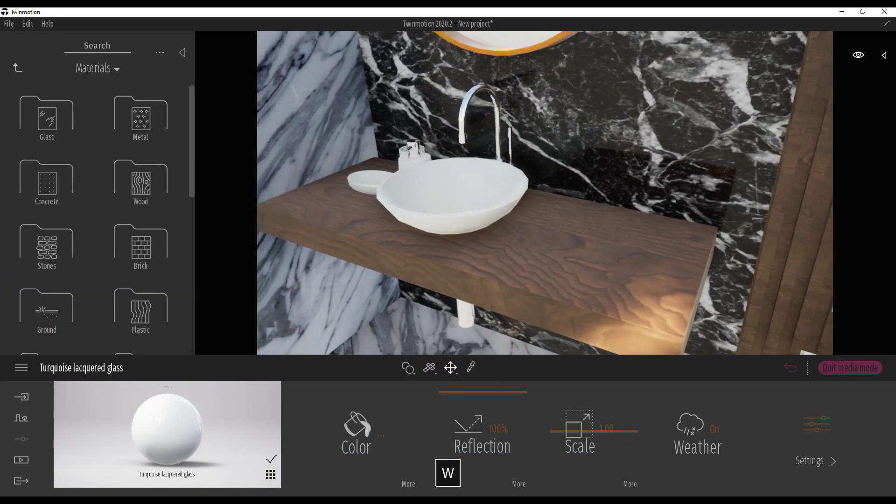
key(s)
key(w)
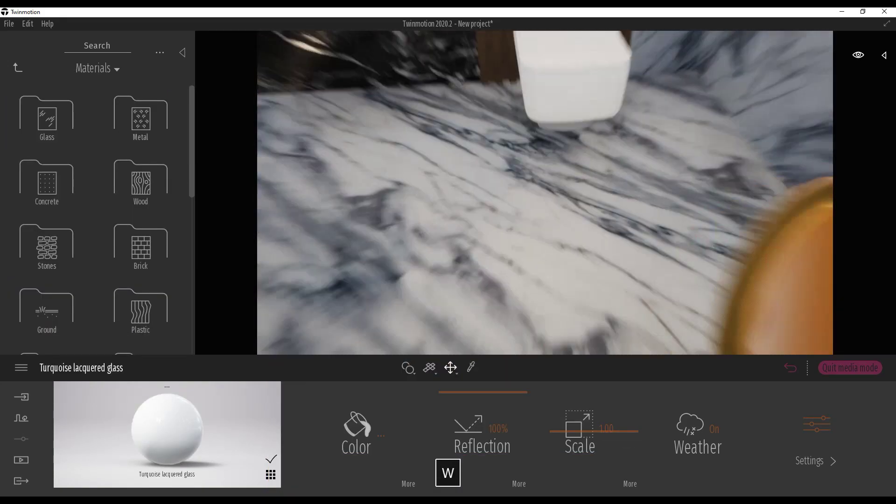
key(s)
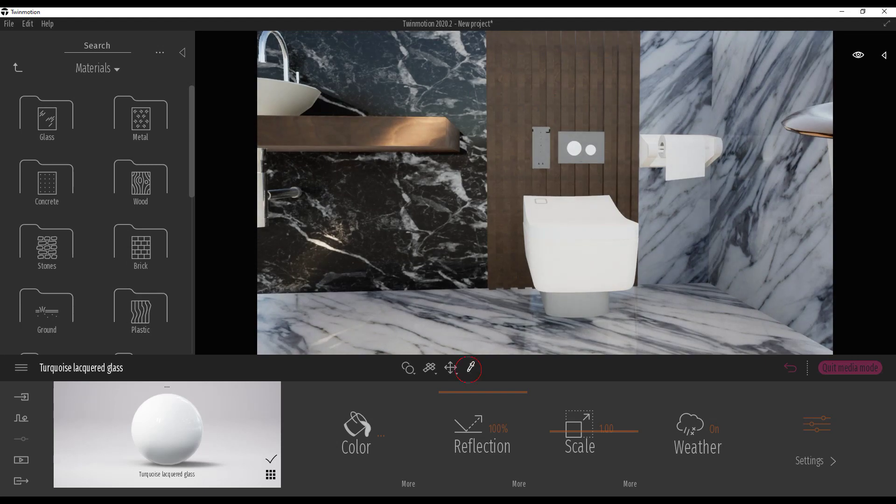
click(17, 69)
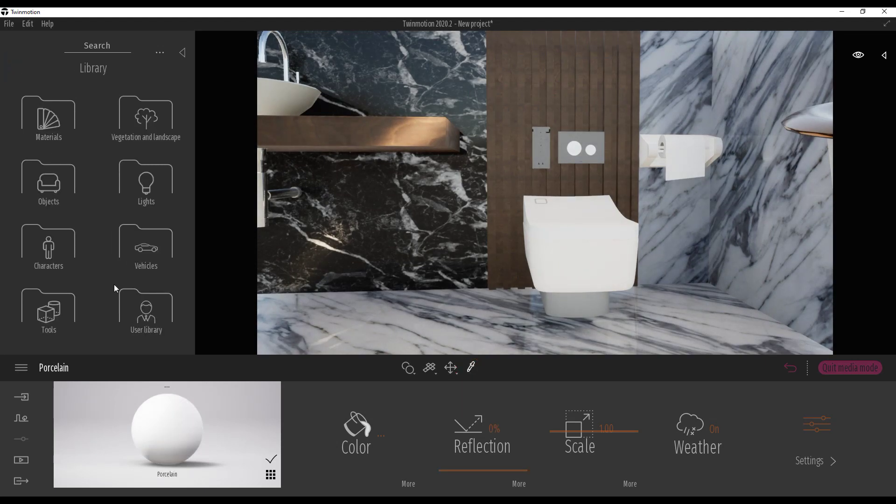
click(145, 183)
drag(191, 212, 193, 382)
drag(149, 317, 556, 273)
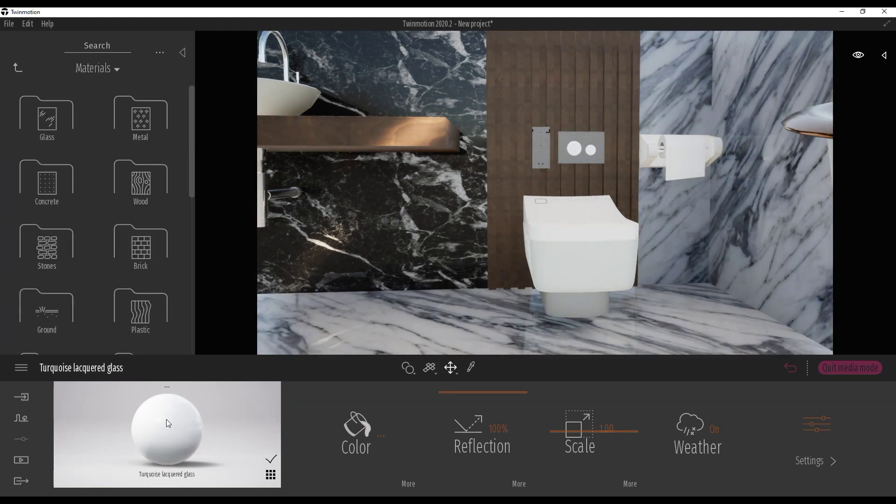
drag(171, 418, 591, 203)
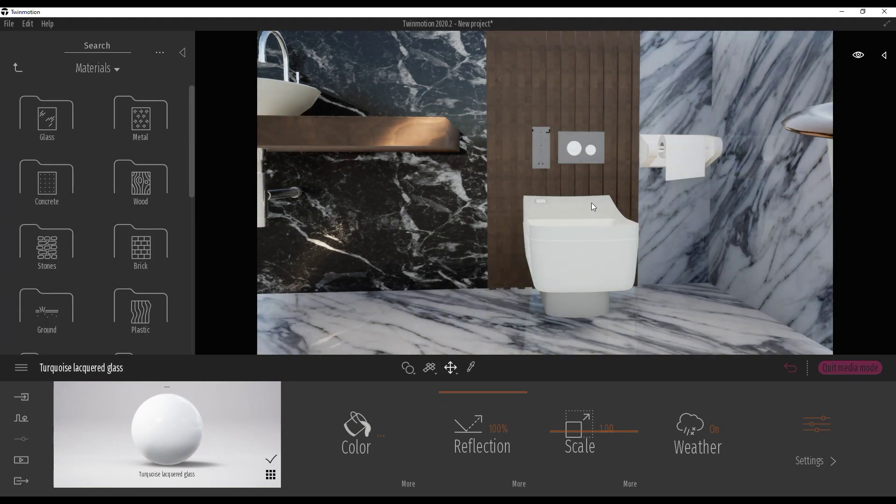
Apply the current Turquoise lacquered glass material to the toilet paper holder on the marble wall
scroll(592, 203, up, 4)
scroll(593, 241, down, 4)
right_drag(593, 241, 628, 205)
key(w)
key(d)
key(s)
key(w)
drag(239, 448, 295, 209)
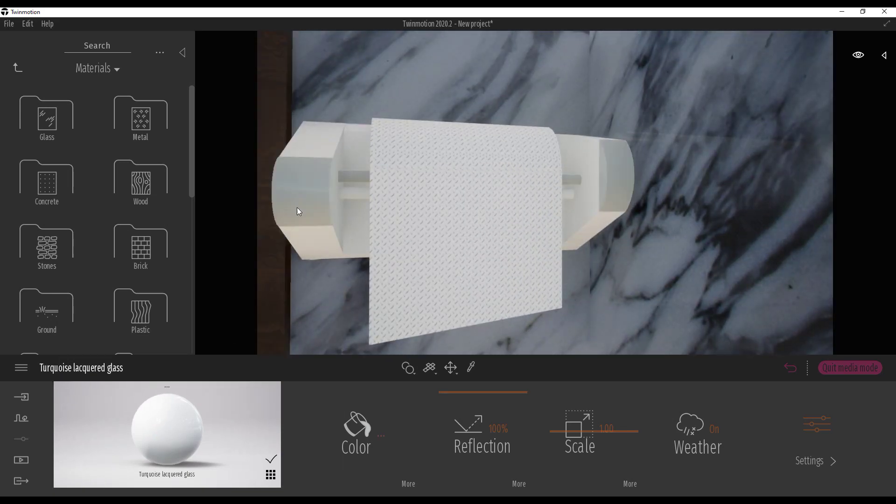
Apply the white Fabric wool base 01 material from the YT2 library to the rolled towels on the wooden shelf
key(s)
key(a)
key(d)
key(w)
key(s)
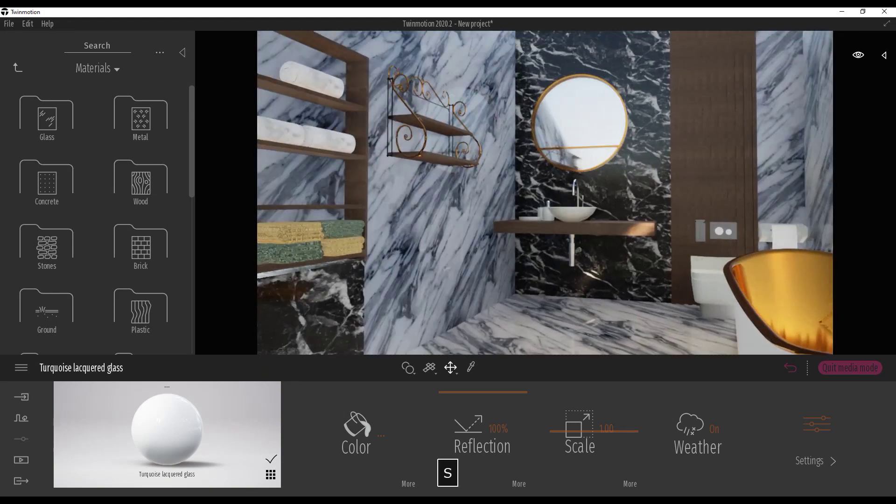
key(d)
key(s)
key(w)
click(16, 69)
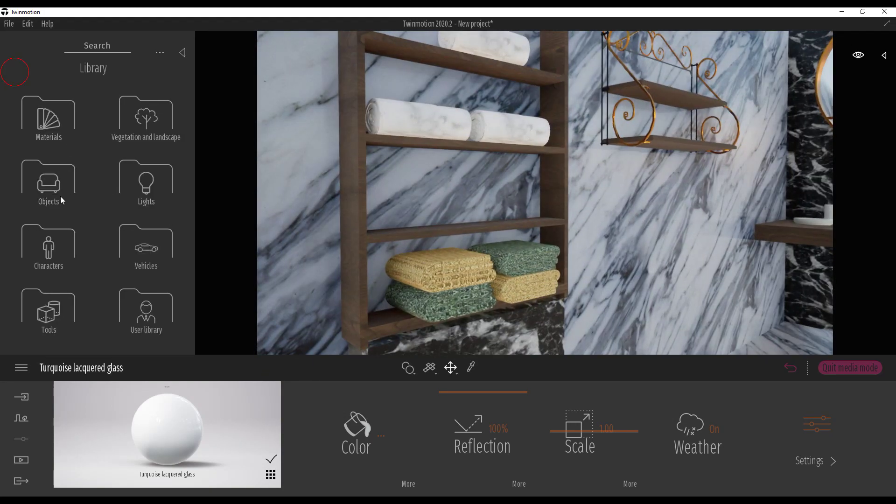
click(178, 202)
scroll(183, 315, down, 2)
drag(139, 186, 414, 122)
Apply the Fabric wool base 01 material from the YT2 library to the green and yellow folded towels
click(17, 69)
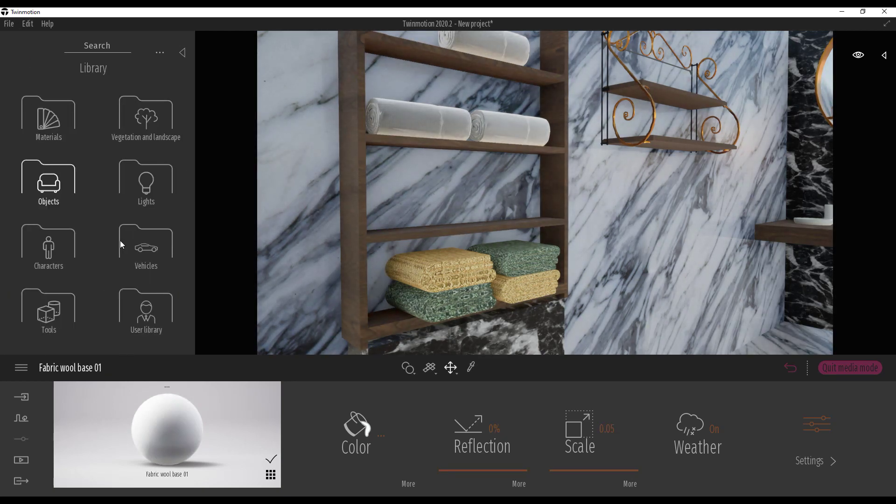
click(142, 197)
drag(148, 312, 440, 313)
right_click(152, 284)
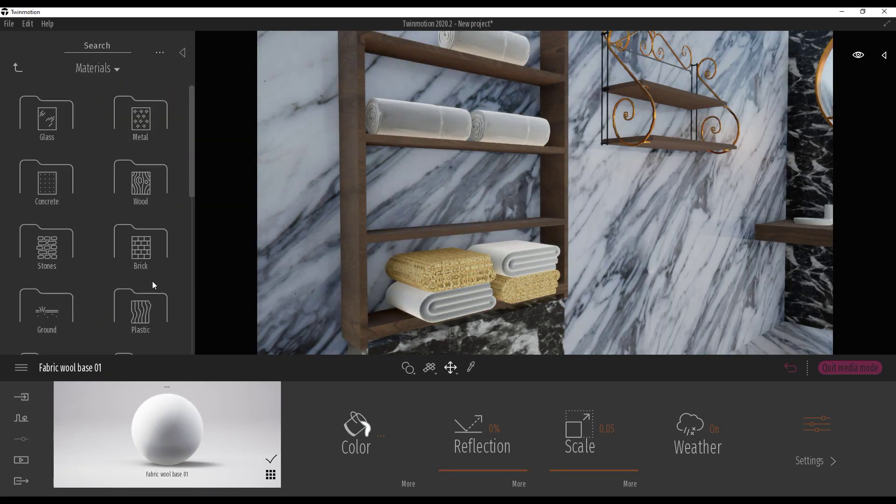
click(17, 68)
click(143, 186)
scroll(144, 318, down, 2)
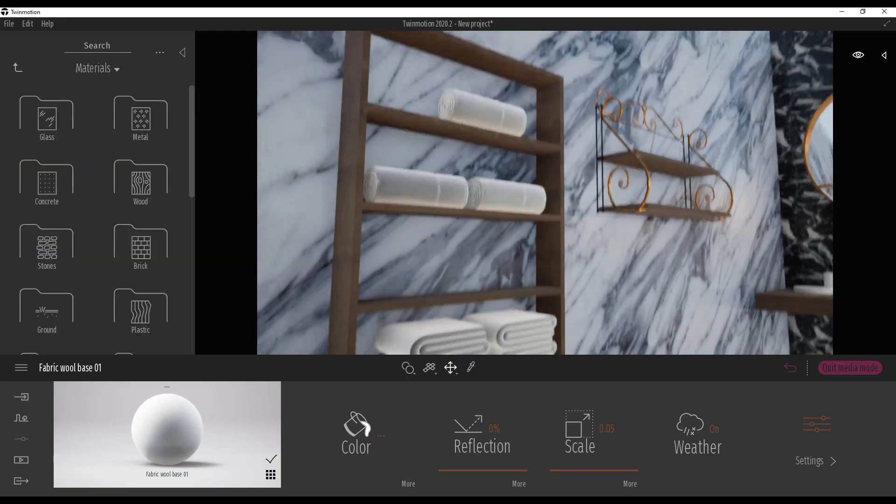
Change the colour of the Fabric wool base 01 material on the lower front folded towel to dark grey
key(w)
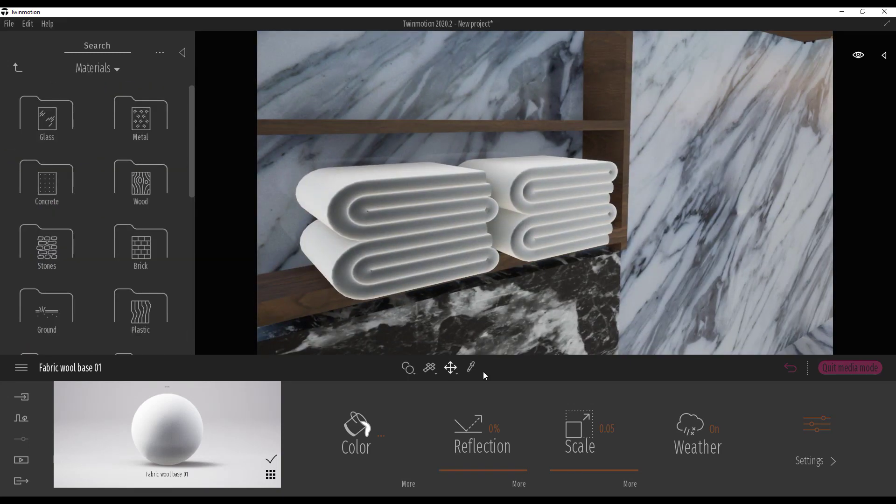
click(378, 436)
click(435, 284)
click(510, 346)
Apply the Brushed aluminium 01 material from the Metal category to the rim of the ceiling downlights
key(s)
key(w)
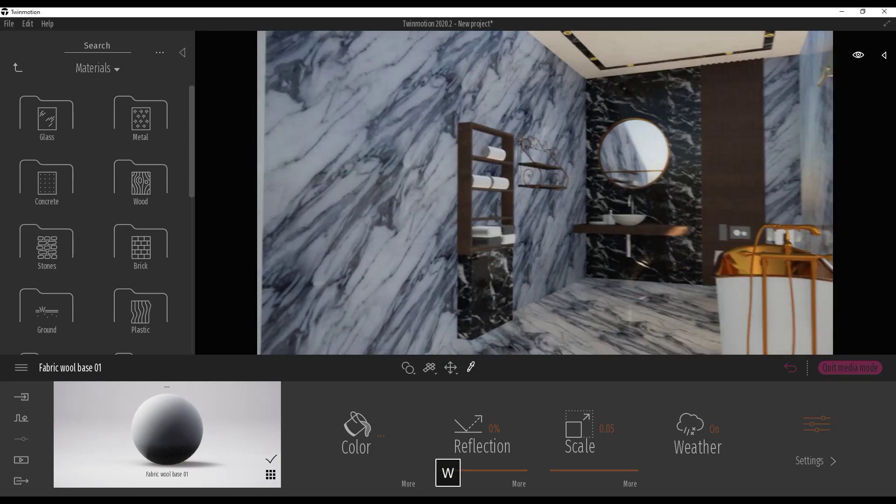
key(a)
key(w)
key(s)
key(a)
key(w)
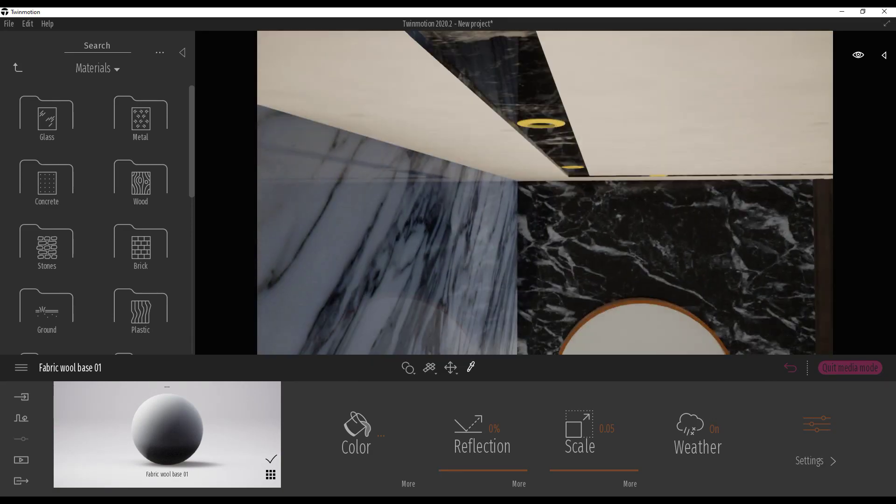
key(s)
key(w)
key(s)
click(19, 69)
click(44, 115)
click(140, 117)
drag(46, 110, 482, 160)
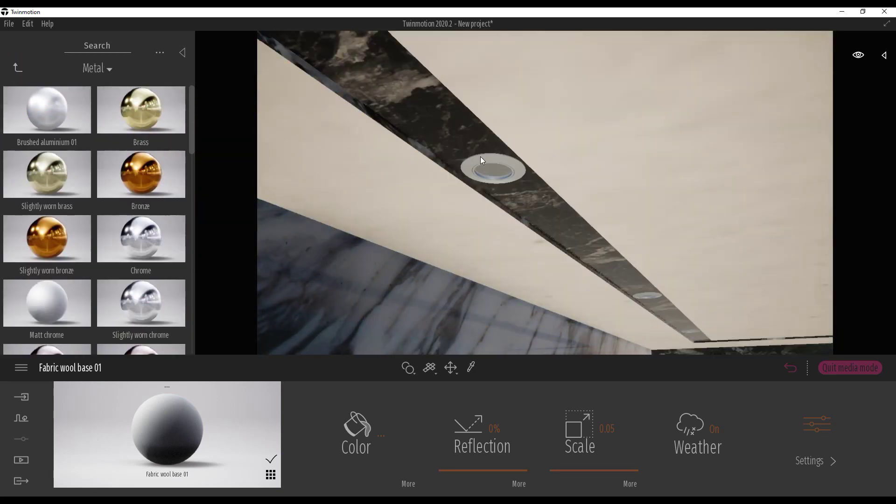
Apply the White styrofoam material from the Translucent category to the lens of the ceiling downlights
click(19, 68)
click(19, 67)
click(49, 119)
scroll(114, 225, down, 5)
click(119, 225)
mouse_move(51, 220)
drag(47, 110, 500, 173)
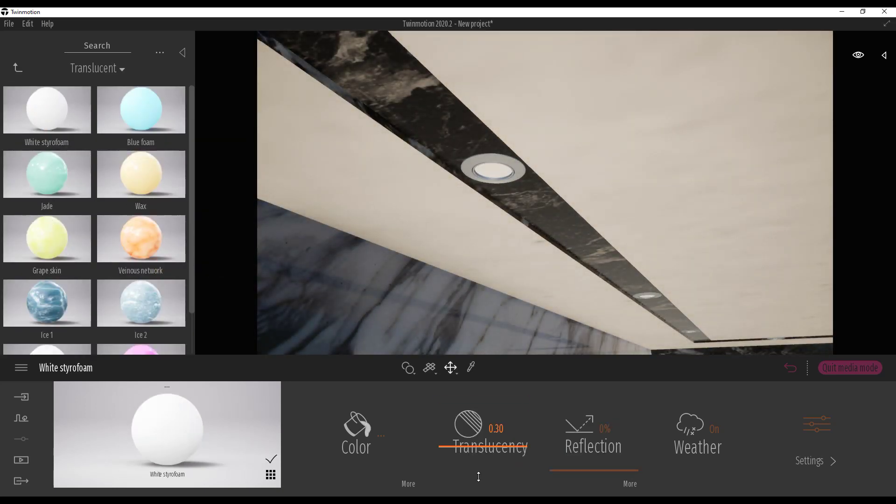
Raise the glow of the downlight lens's White styrofoam material and turn its Dusk to dawn option off
click(817, 429)
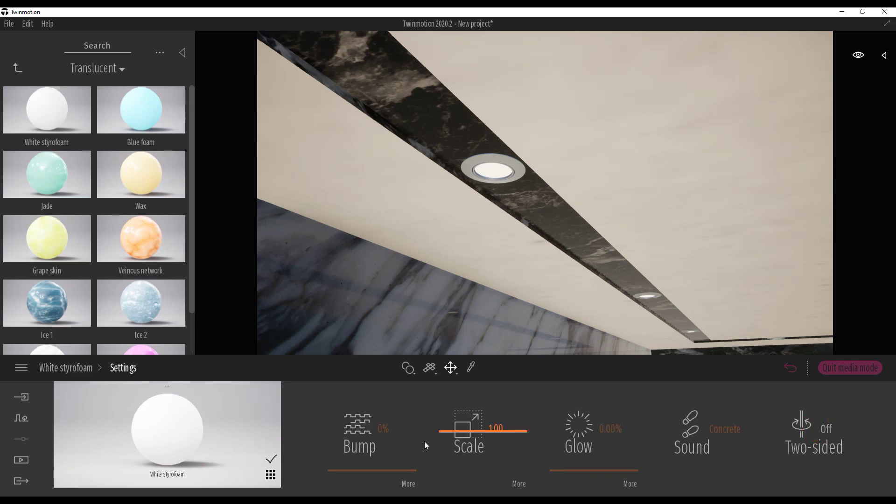
drag(558, 463, 559, 398)
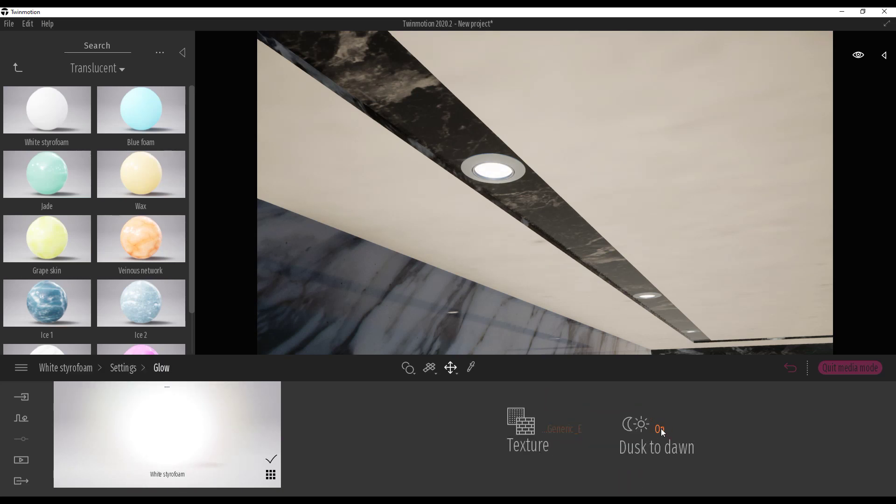
Review the materials around the whole bathroom and return to the saved Image1 camera view
key(w)
key(s)
key(w)
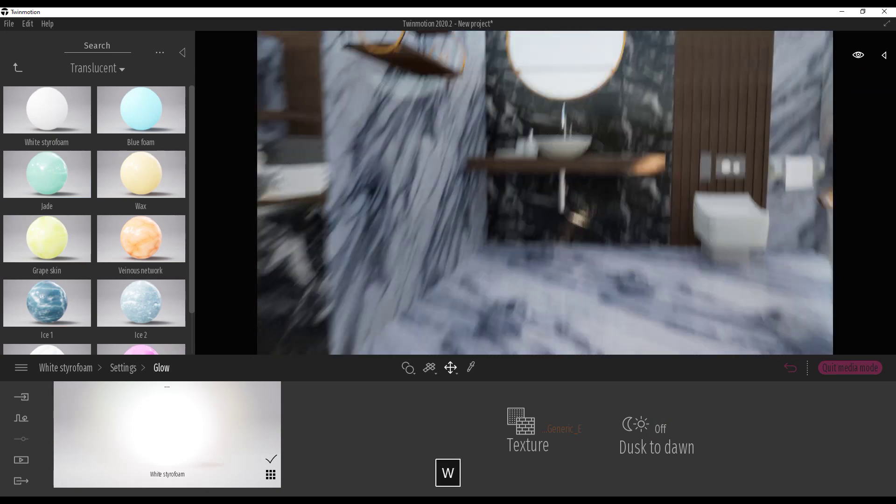
key(s)
key(q)
key(w)
key(s)
key(w)
key(q)
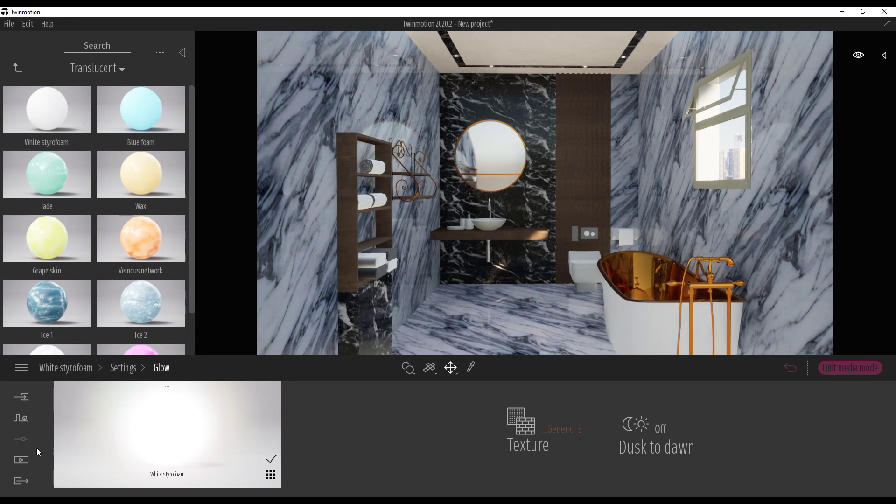
click(21, 460)
click(226, 429)
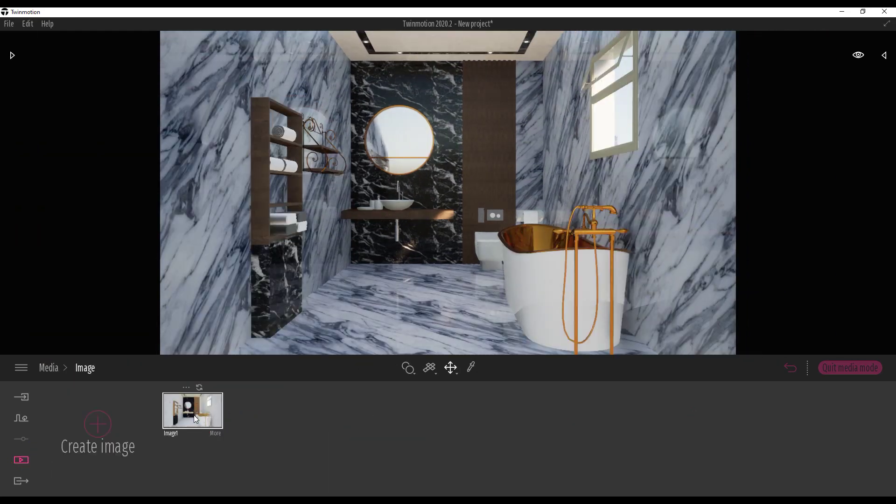
Adjust the reflection of the floor's white marble and of the black marble Base context material
click(473, 369)
click(454, 322)
mouse_move(456, 398)
mouse_down()
mouse_move(456, 420)
mouse_move(460, 400)
mouse_up()
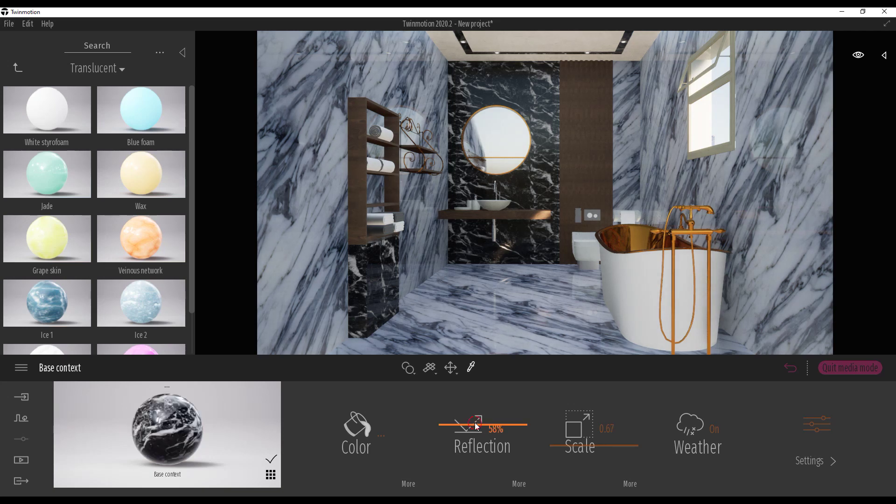
drag(481, 432, 477, 431)
drag(482, 461, 482, 445)
Set the reflection of the Chestnut 05 G material on the slatted wall behind the toilet to 78%
click(592, 148)
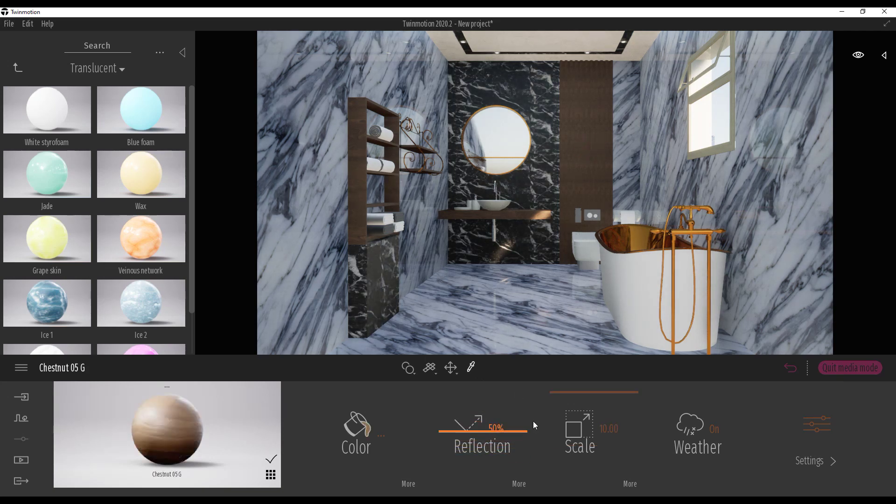
drag(448, 435, 450, 409)
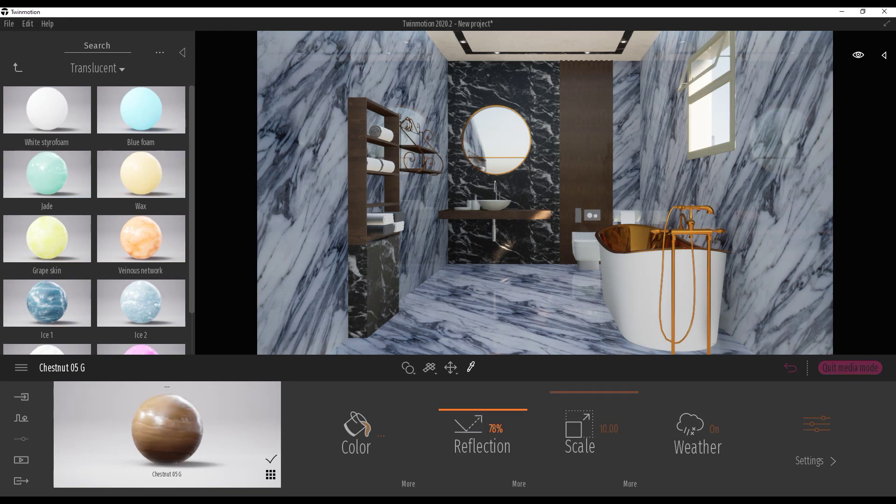
Check the adjusted reflections from other viewpoints and restore the saved Image1 view
key(w)
key(a)
key(d)
key(a)
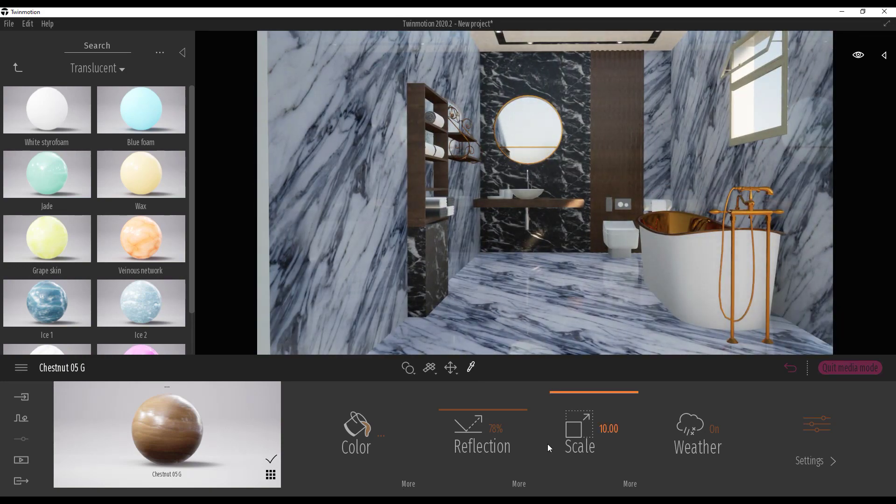
click(24, 462)
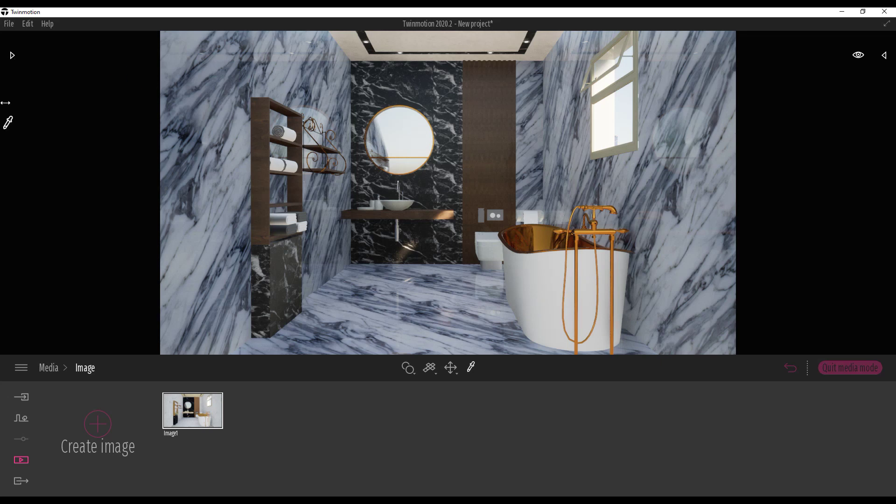
Place a Sphere Reflection Probe from the library's tools on the round mirror above the vanity
click(12, 55)
click(21, 70)
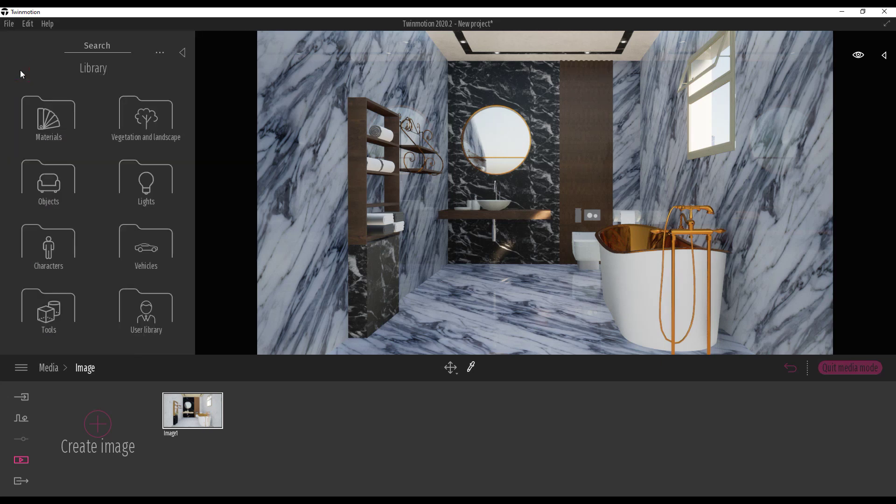
click(55, 305)
click(146, 119)
drag(45, 110, 506, 141)
key(Escape)
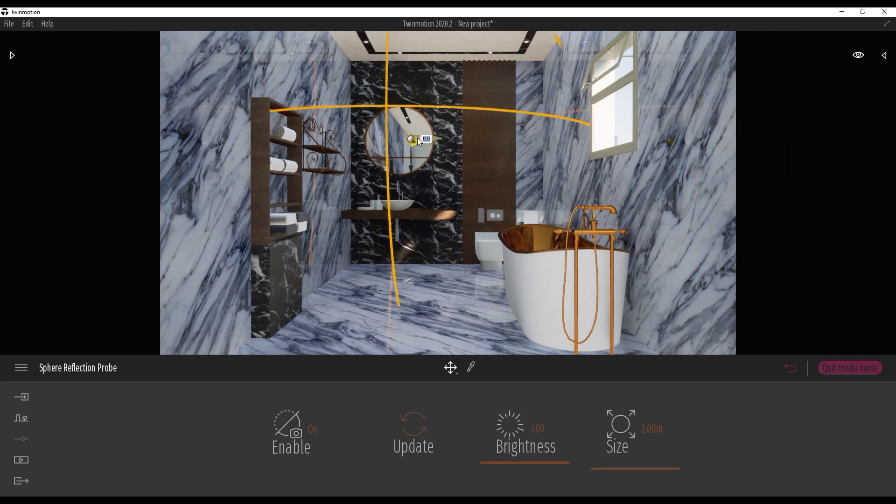
Move the Sphere Reflection Probe to the edge of the round mirror nearest the slatted wood panel
scroll(414, 141, up, 5)
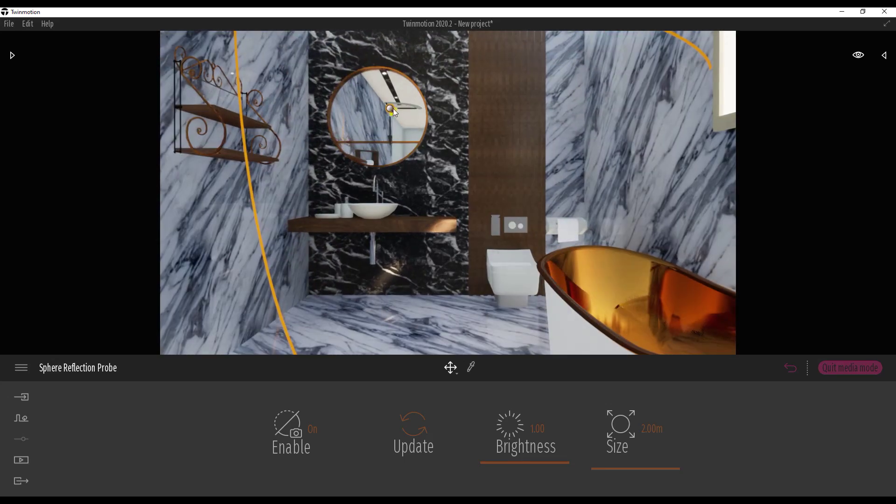
drag(388, 105, 346, 95)
key(s)
key(d)
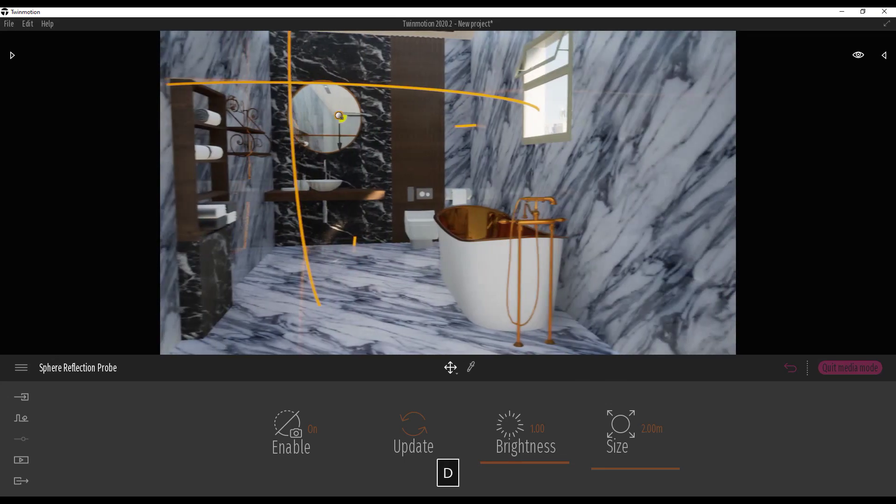
drag(349, 117, 379, 120)
right_drag(379, 119, 384, 139)
key(w)
key(s)
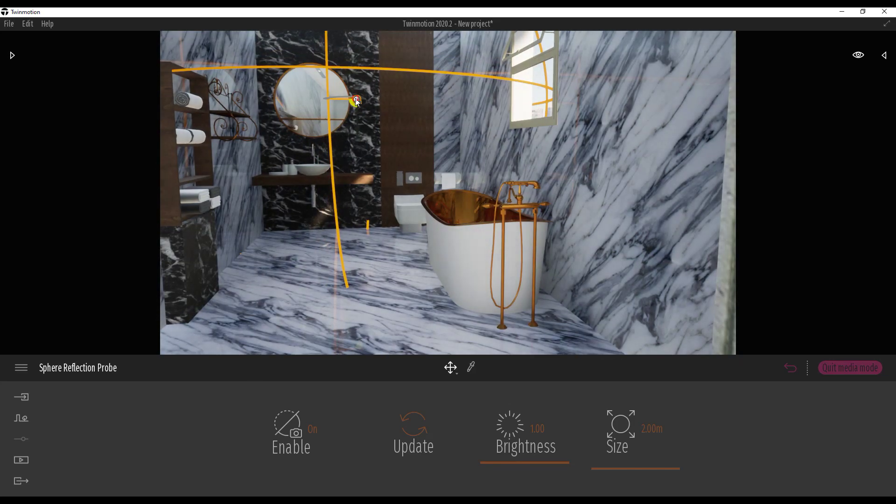
Set the reflection probe's brightness to 2.56 and its size to 3 m, and update its reflections
drag(510, 414, 519, 449)
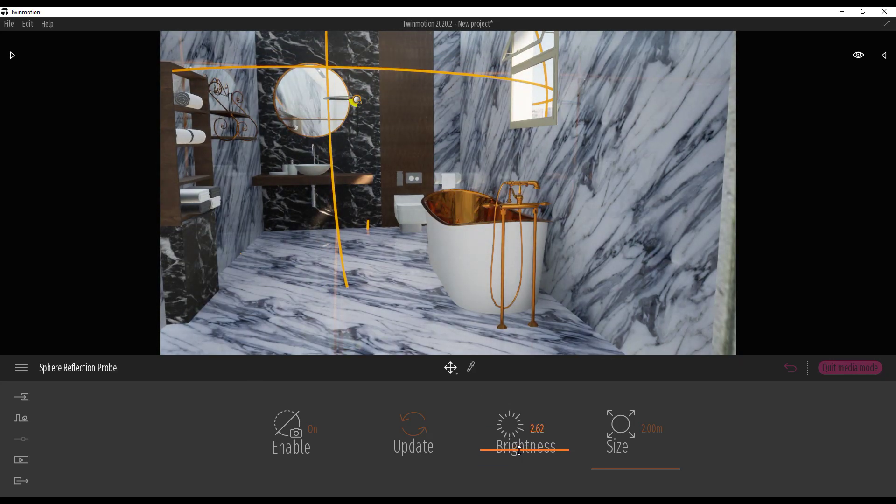
drag(613, 471, 642, 429)
text(3)
key(Return)
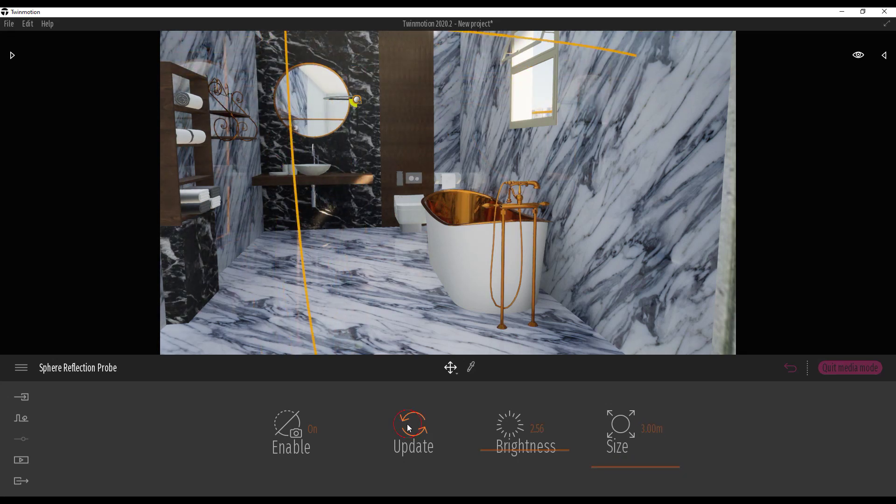
key(Escape)
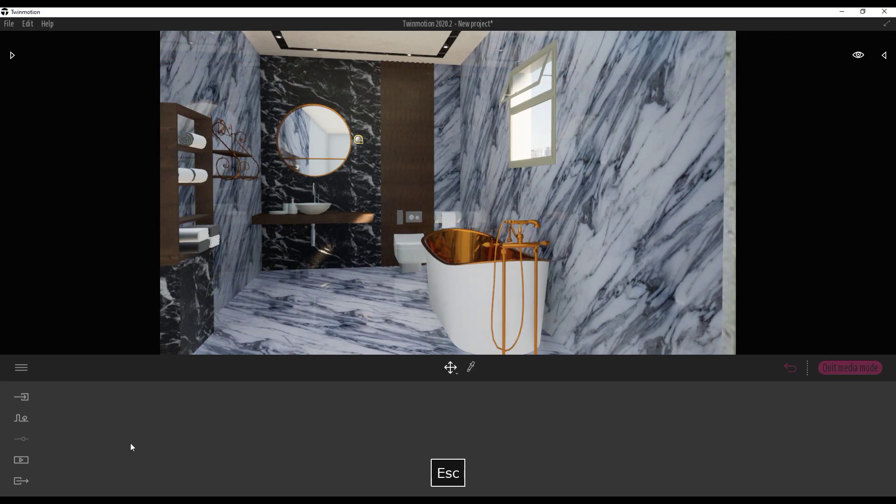
click(248, 425)
click(200, 412)
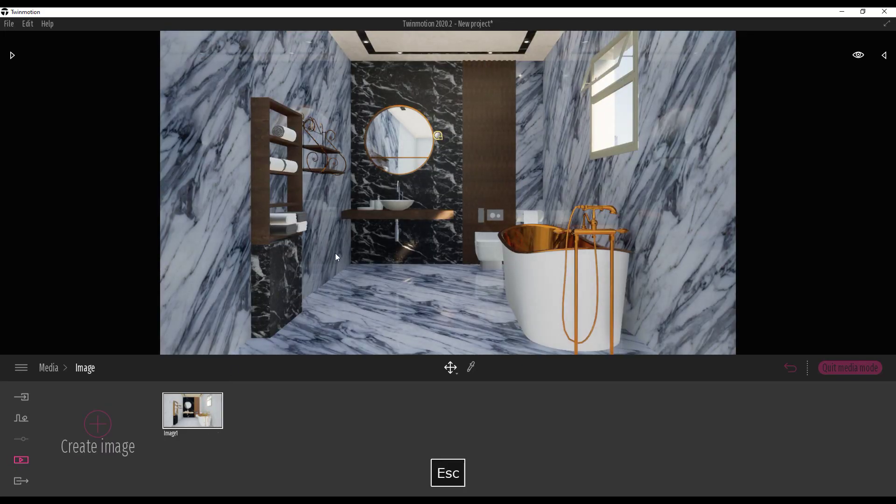
Apply the black Matt chrome material from the YT2 user library to the window frame
click(12, 56)
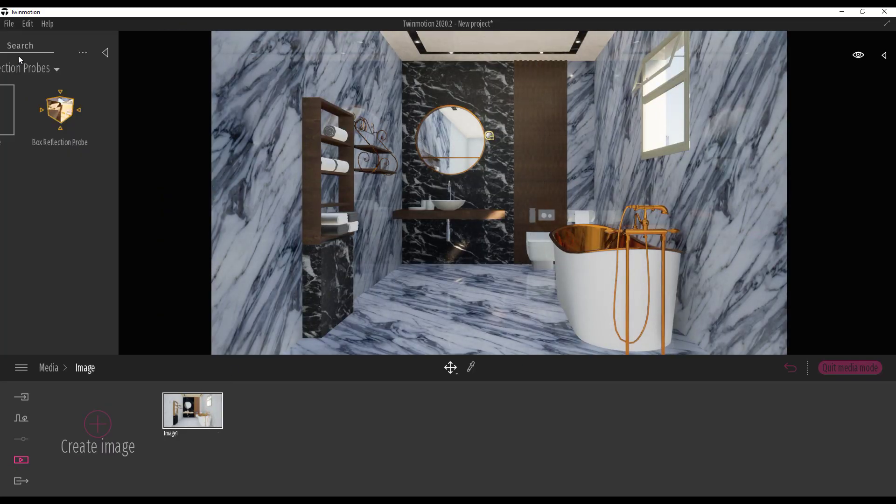
double_click(17, 69)
click(144, 308)
click(147, 171)
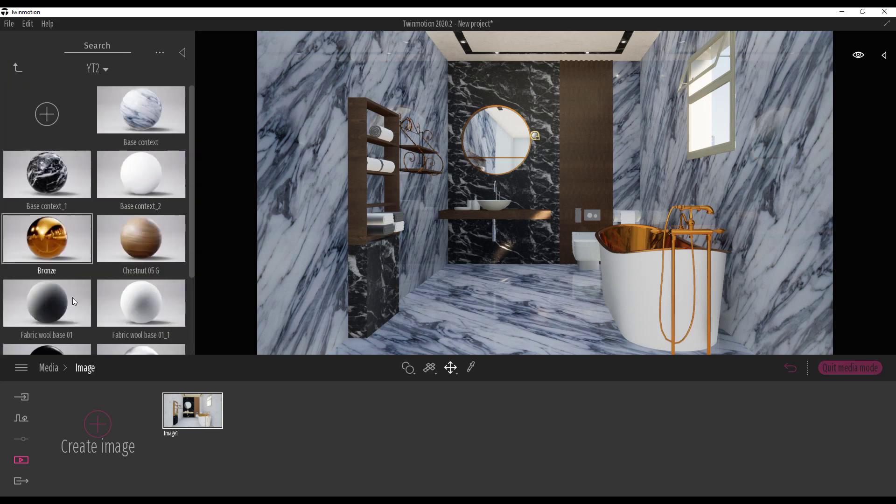
scroll(58, 282, down, 2)
drag(48, 265, 707, 152)
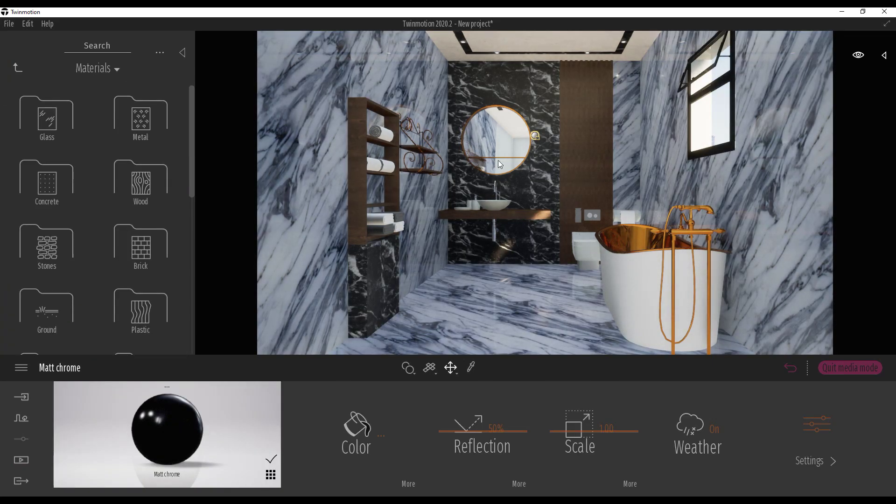
Place a Basket from the library's bathroom accessories on the floor beside the tall wooden towel shelf
click(19, 69)
click(56, 185)
click(36, 129)
click(70, 184)
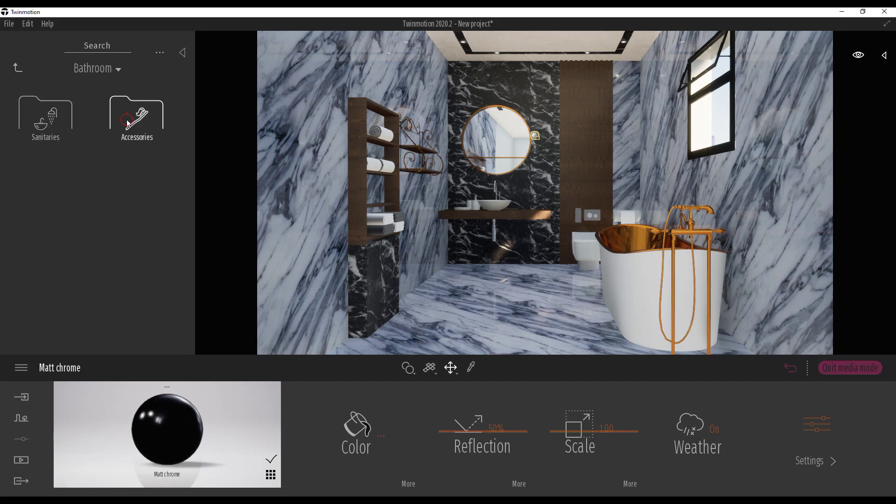
click(128, 122)
scroll(369, 192, up, 3)
drag(140, 175, 498, 287)
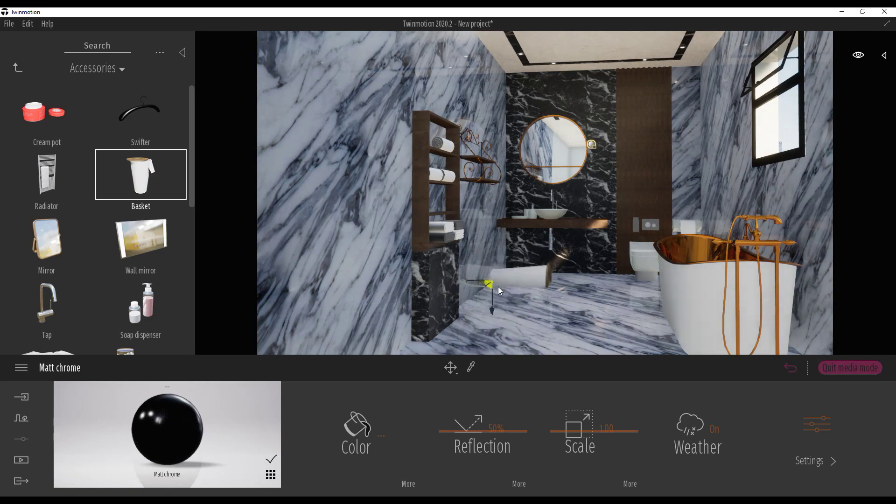
key(Escape)
Pick the vanity countertop's Chestnut 05 G material and apply it to the basket's lid
key(e)
key(w)
key(q)
key(w)
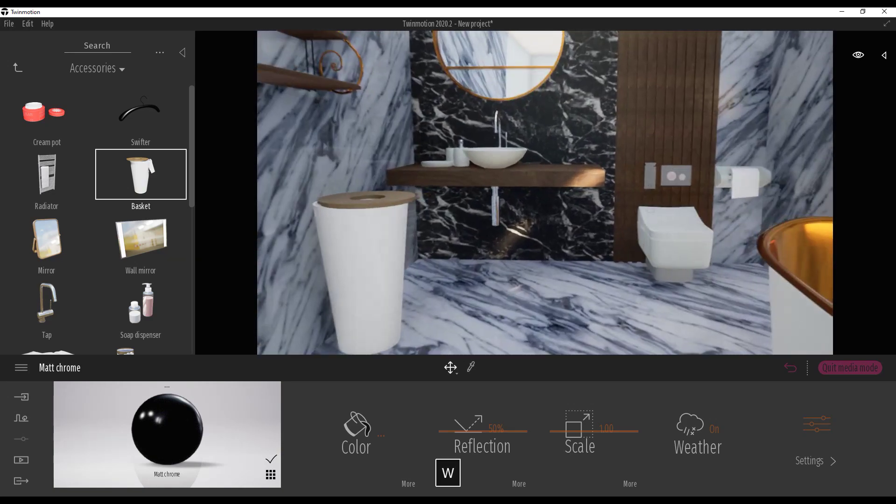
key(s)
key(w)
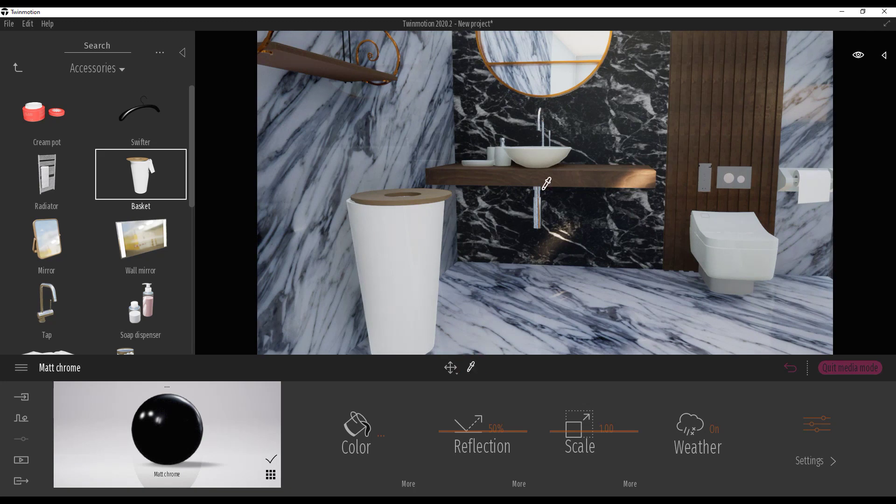
click(544, 186)
drag(171, 416, 382, 203)
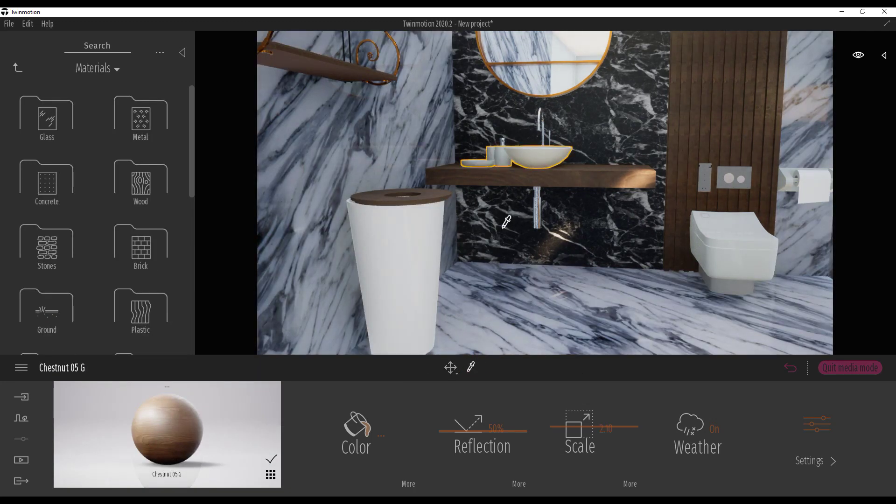
Pick the washbasin's white Turquoise lacquered glass material and apply it to the basket's body
click(533, 155)
click(160, 327)
drag(176, 424, 391, 270)
right_drag(424, 222, 418, 148)
key(Escape)
Place a Soap dispenser set from the bathroom accessories on the upper board of the wrought-iron wall shelf
right_drag(461, 109, 434, 69)
click(17, 71)
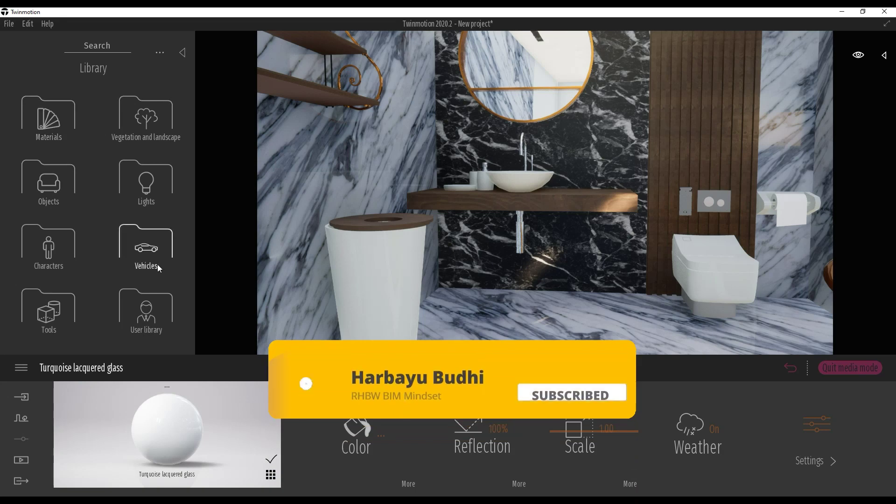
click(48, 182)
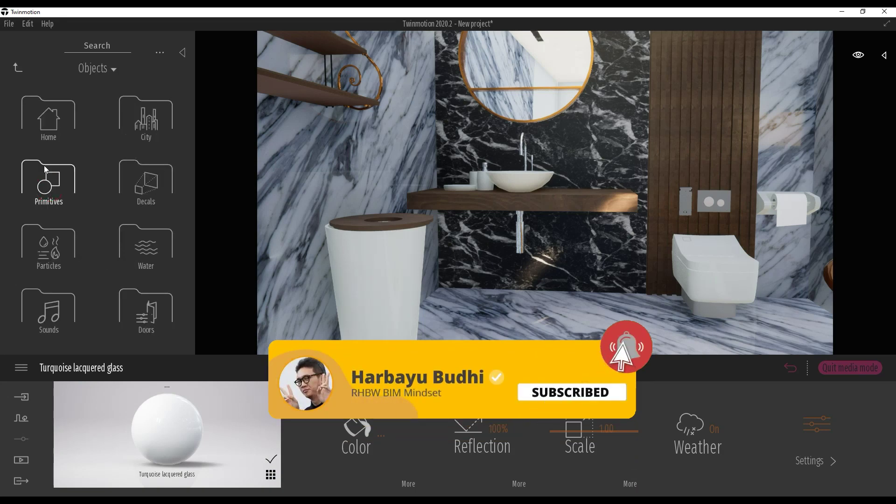
click(45, 117)
click(45, 180)
click(55, 119)
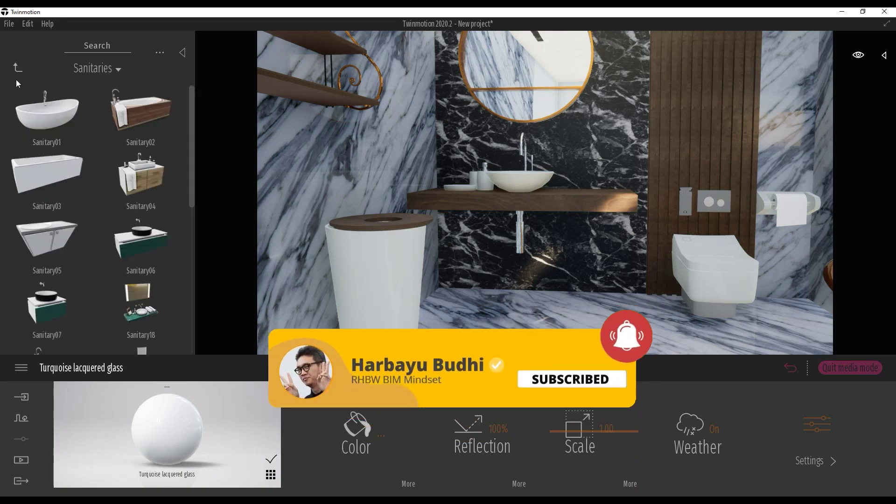
click(18, 67)
click(136, 115)
drag(146, 312, 379, 163)
right_drag(384, 168, 379, 163)
key(q)
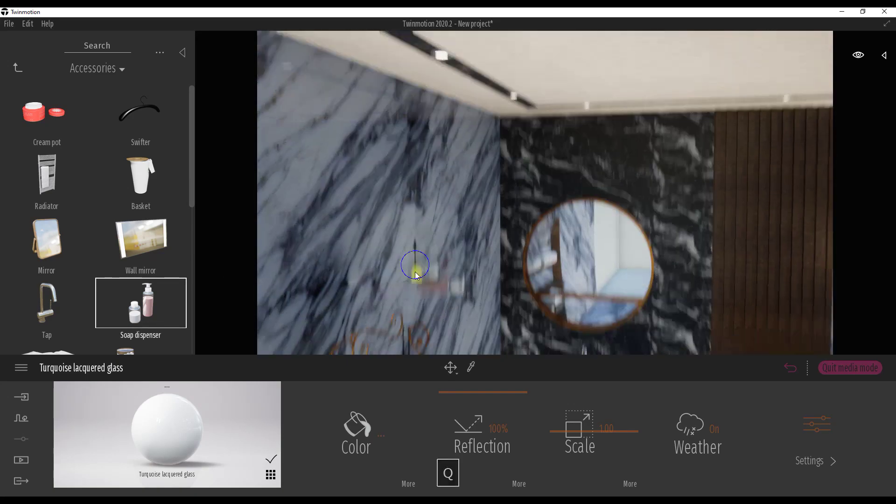
key(w)
right_drag(415, 264, 415, 245)
drag(415, 245, 455, 114)
key(Escape)
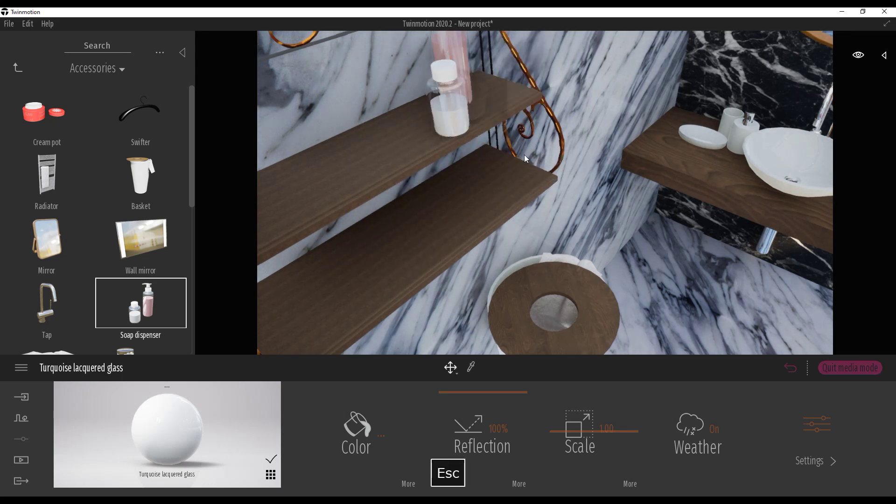
Stretch the Chestnut 05 G texture on the wrought-iron shelf's boards to 0.57 on X and 0.45 on Y
click(386, 152)
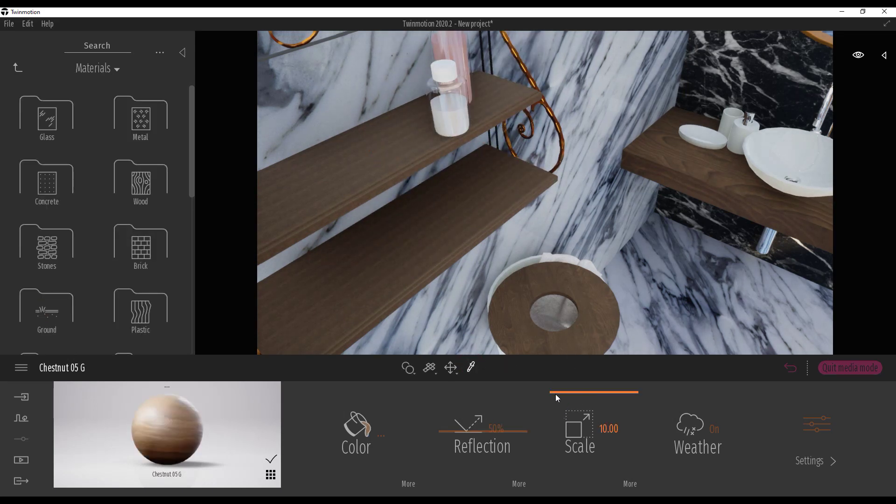
click(631, 484)
key(Return)
click(587, 431)
drag(455, 460, 501, 472)
key(Escape)
right_drag(487, 306, 439, 224)
key(w)
key(s)
key(a)
key(s)
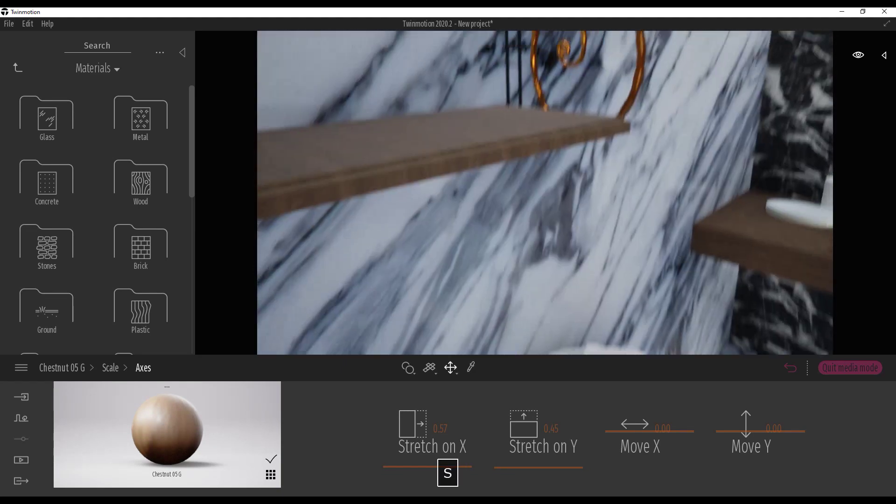
key(q)
key(s)
Place a Hanging towel from the bathroom accessories over the vanity's front edge beside the washbasin
click(19, 67)
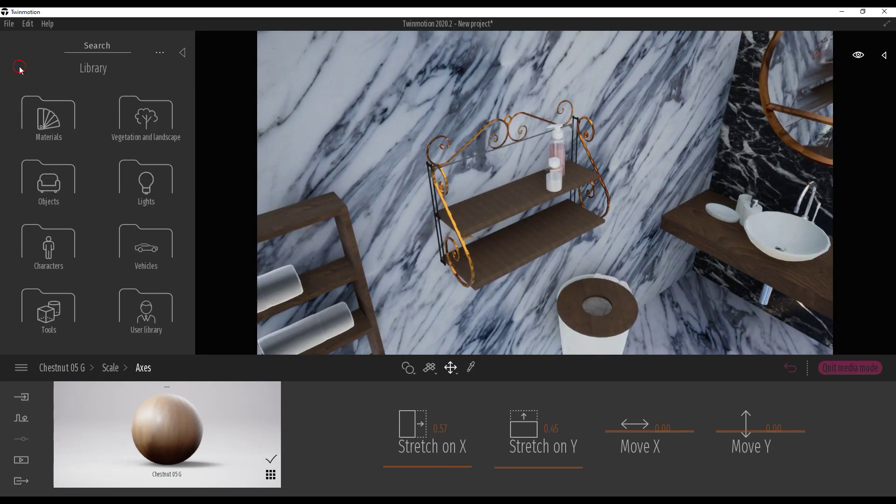
click(54, 195)
click(66, 123)
click(68, 172)
scroll(153, 232, down, 1)
scroll(153, 232, down, 3)
scroll(75, 206, down, 2)
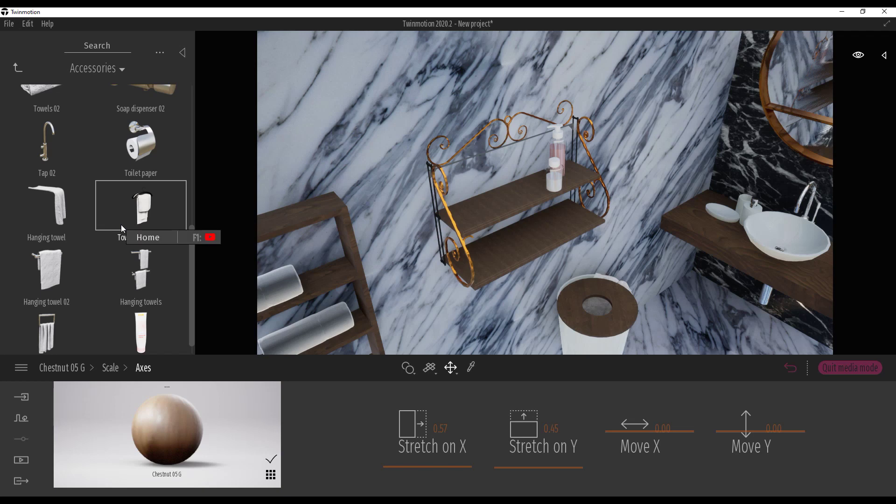
drag(47, 205, 567, 246)
right_drag(490, 219, 579, 207)
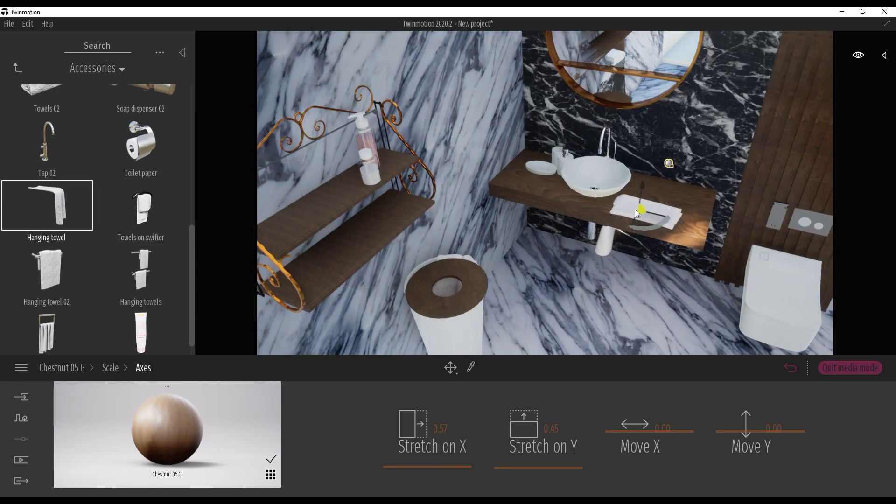
key(Escape)
drag(663, 226, 699, 225)
drag(635, 220, 637, 215)
key(Escape)
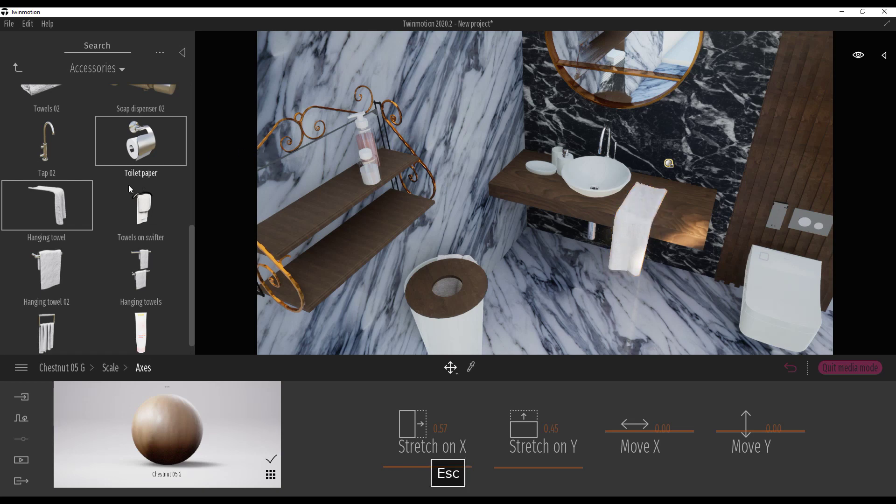
Mount Hanging towel 02 on the white marble wall between the wrought-iron shelf and the vanity
drag(56, 271, 451, 138)
key(Escape)
key(w)
key(d)
click(390, 178)
drag(405, 125, 397, 88)
key(Escape)
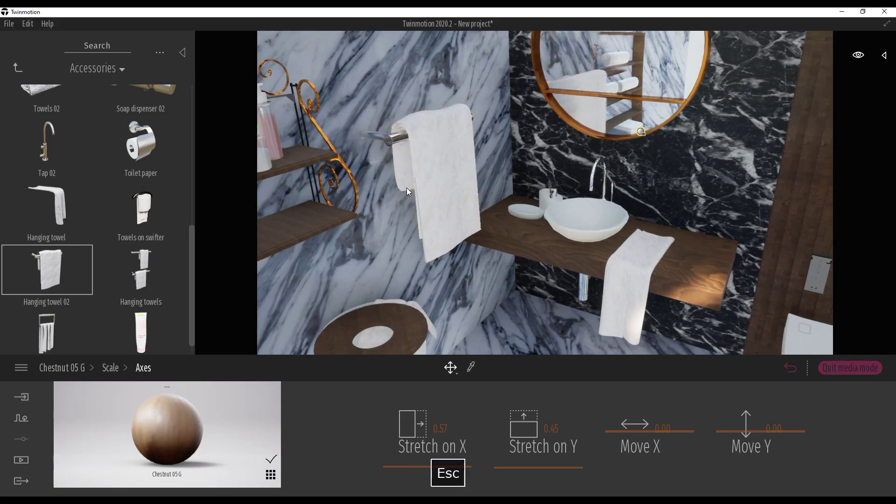
Place a Cream tube on the upper board of the wrought-iron shelf beside the soap dispensers
key(s)
drag(146, 340, 335, 134)
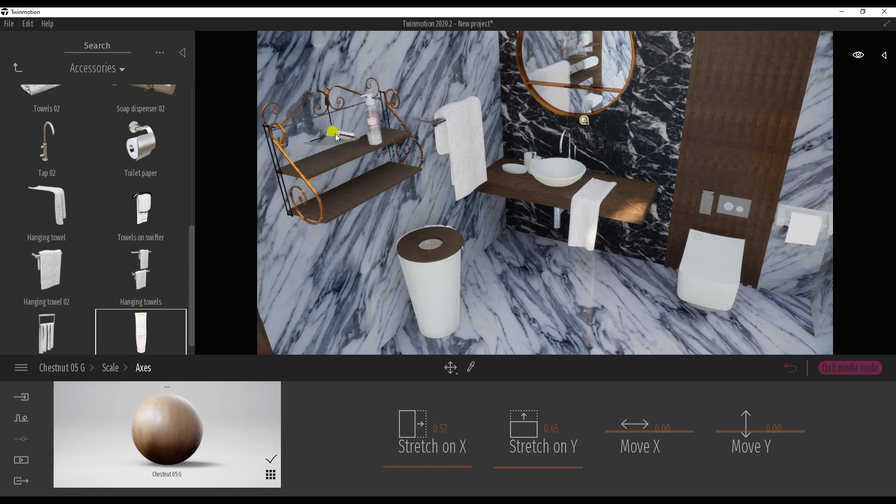
key(Escape)
Place the Plate accessory set on the free end of the vanity countertop and adjust its position
scroll(140, 280, up, 3)
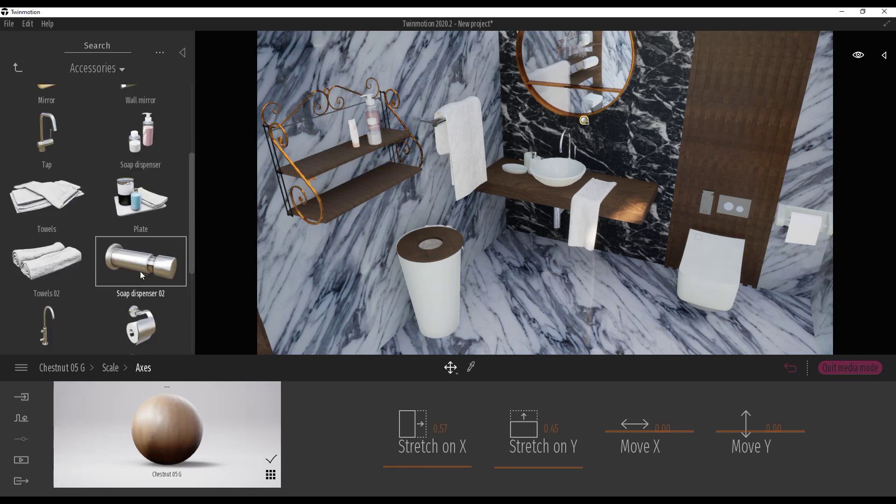
drag(140, 196, 628, 196)
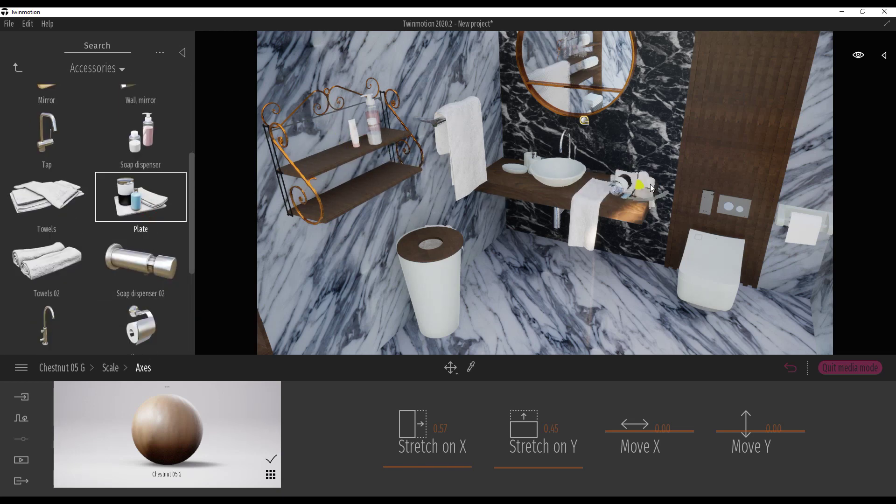
key(Escape)
scroll(653, 181, up, 5)
click(638, 220)
drag(637, 196, 624, 195)
key(Escape)
Place a Cream pot set on the lower board of the wrought-iron wall shelf
right_drag(616, 196, 455, 213)
key(s)
scroll(100, 246, up, 3)
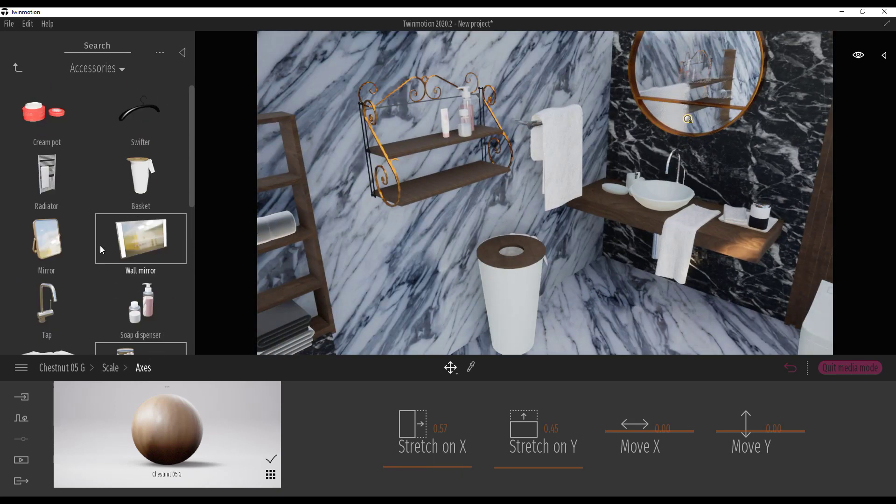
scroll(100, 245, down, 6)
scroll(105, 281, up, 4)
scroll(105, 270, up, 3)
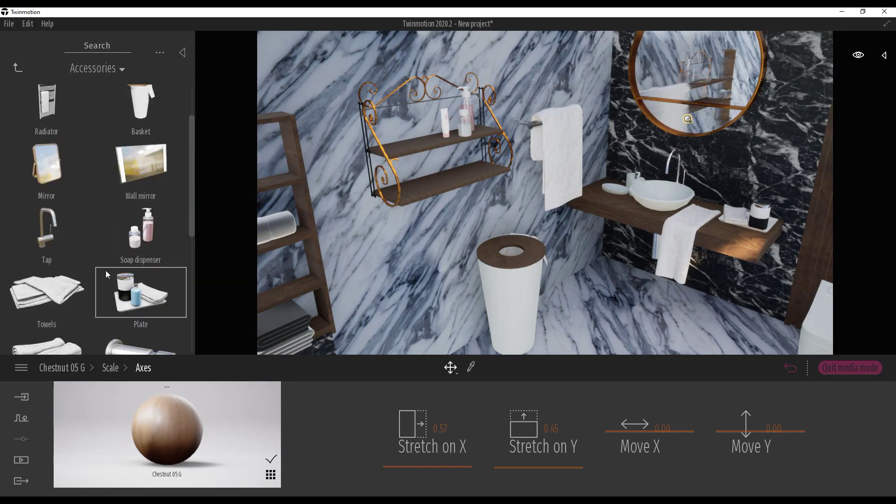
drag(46, 111, 426, 147)
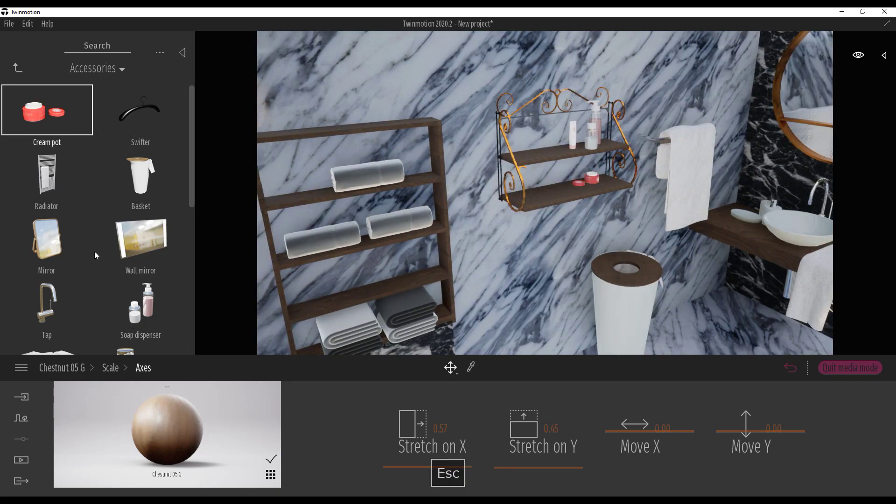
Restore the saved Image1 view to check the bathroom with its added accessories
scroll(127, 217, down, 6)
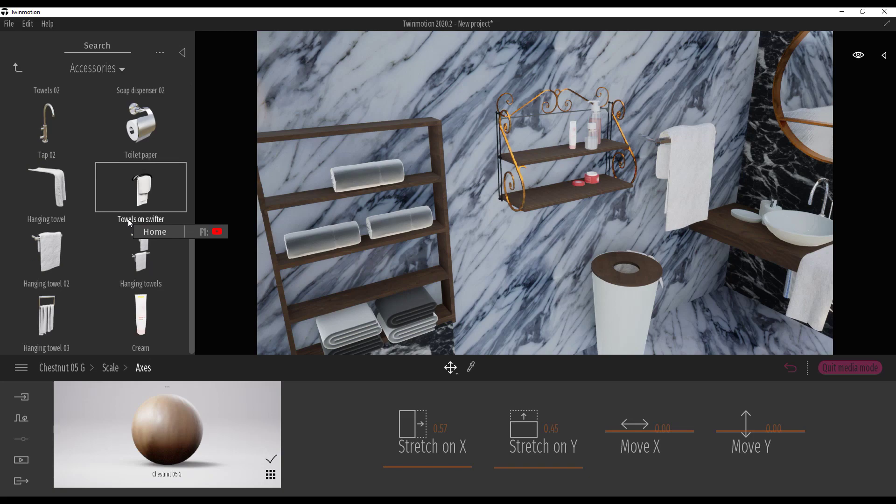
scroll(128, 220, up, 6)
key(Escape)
key(w)
key(s)
key(d)
key(s)
click(21, 460)
click(240, 451)
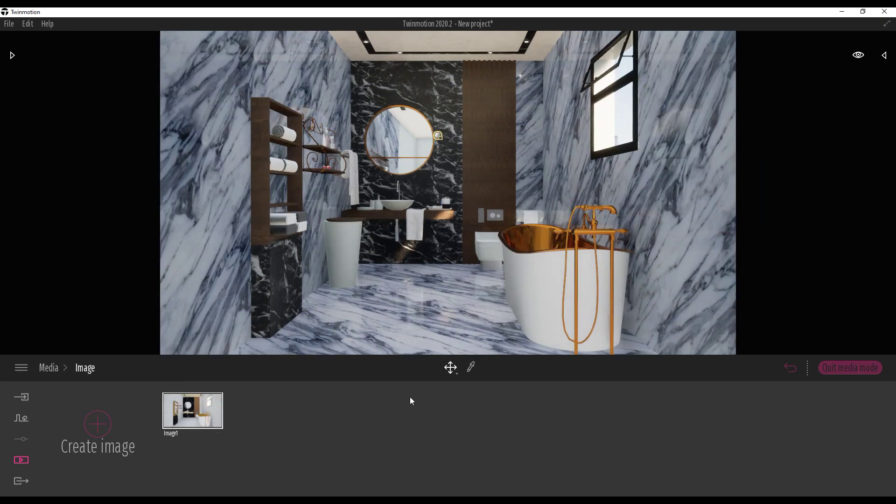
Place an IES 27 light in the ceiling slot above the round mirror
mouse_move(590, 132)
right_down()
mouse_move(589, 80)
mouse_move(592, 127)
right_up()
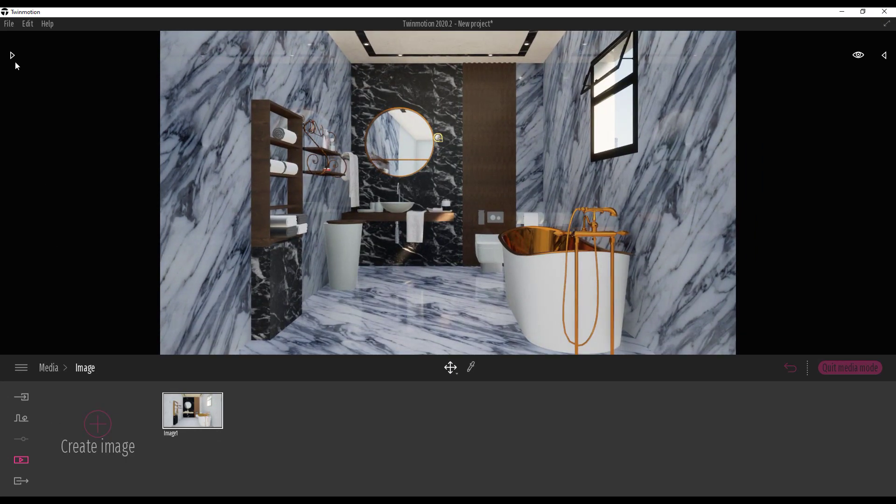
click(13, 56)
click(139, 179)
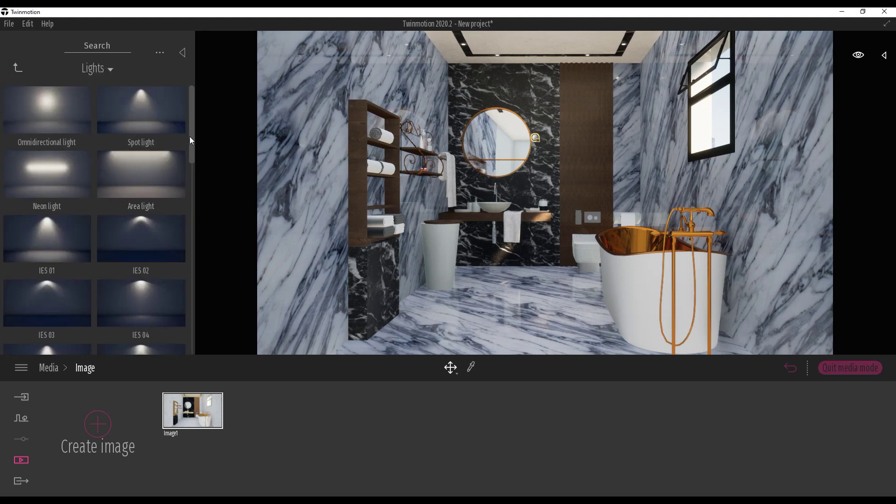
scroll(194, 326, down, 10)
scroll(196, 307, down, 3)
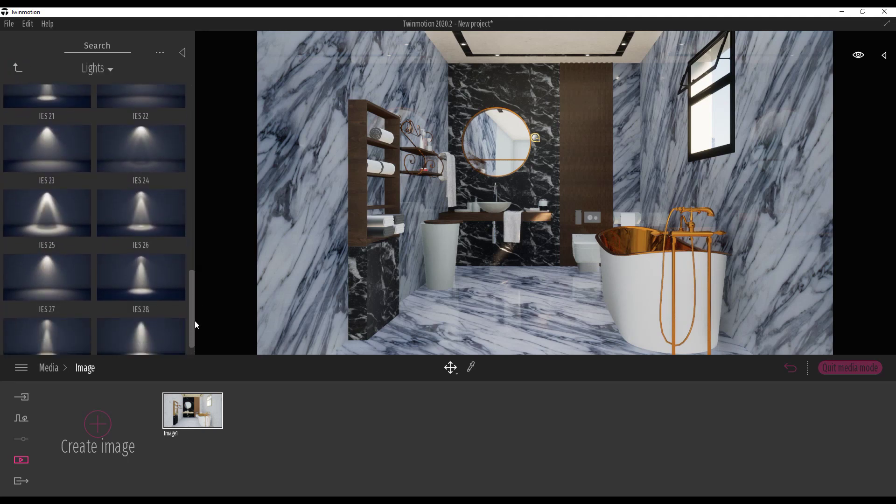
drag(63, 285, 497, 63)
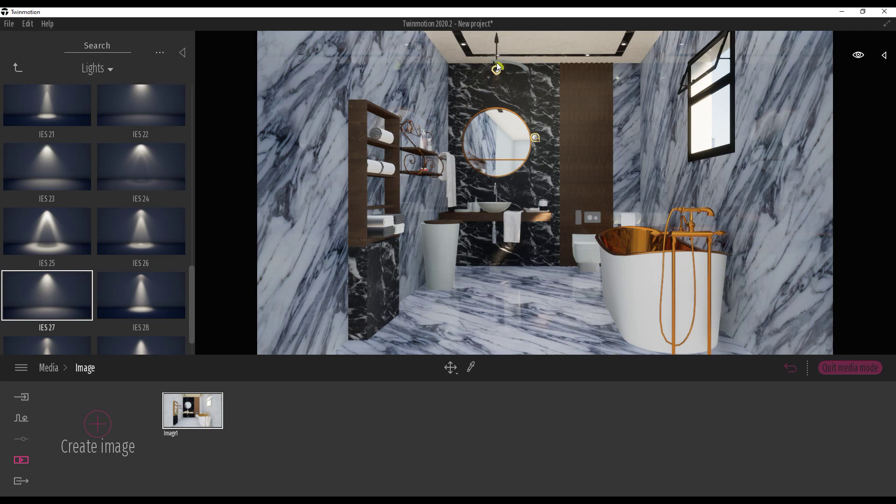
click(498, 58)
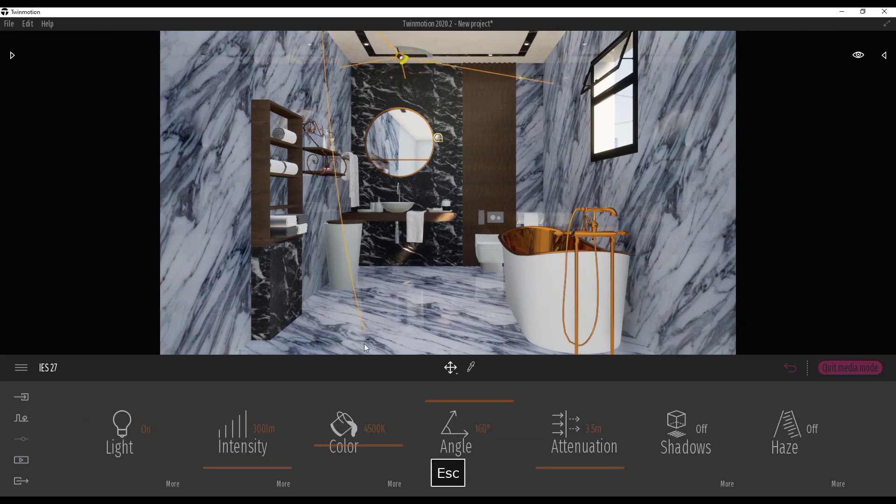
Set the IES 27 light's intensity to 7403 lm and its angle to 38°
drag(229, 467, 228, 419)
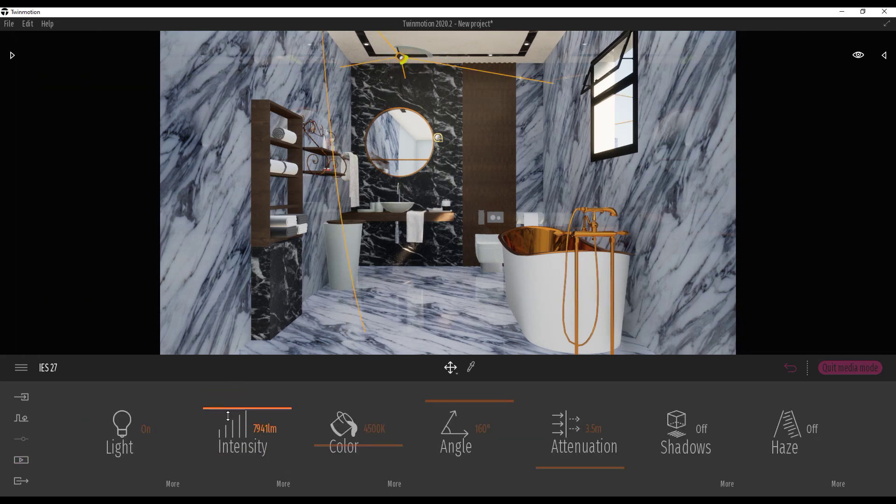
drag(444, 402, 408, 457)
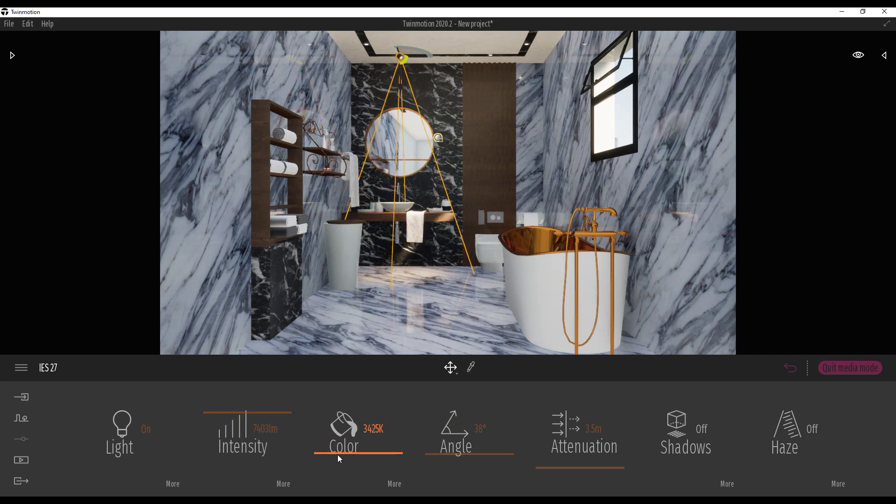
key(z)
key(ctrl+z)
Turn on shadows for the IES 27 light and check its volumetric shadows option
click(704, 428)
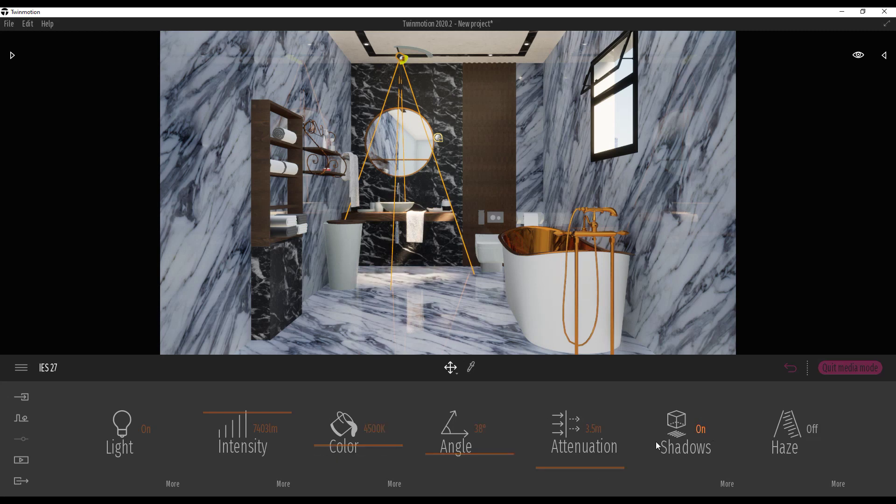
drag(584, 443, 571, 482)
key(ctrl+z)
click(727, 484)
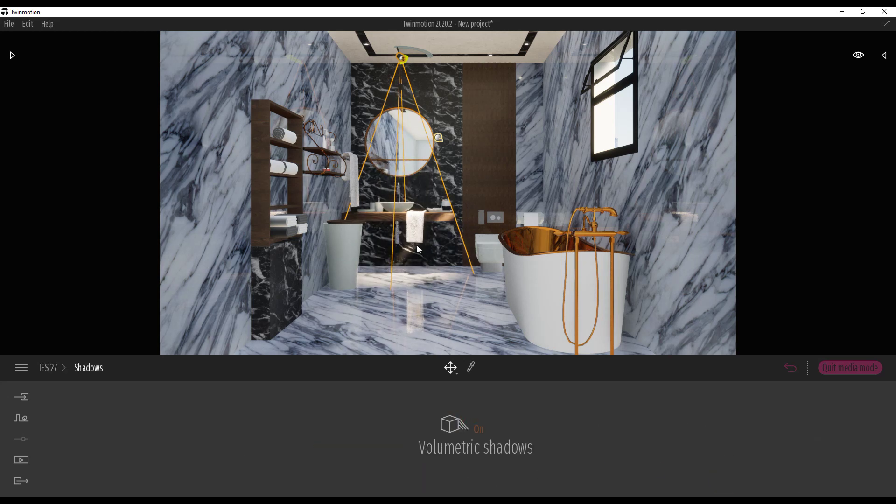
key(Escape)
Copy the IES 27 light as one instance 1.07 m along the rear ceiling slot, above the wood panel
right_drag(416, 102, 420, 93)
click(398, 68)
shift+drag(410, 69, 504, 70)
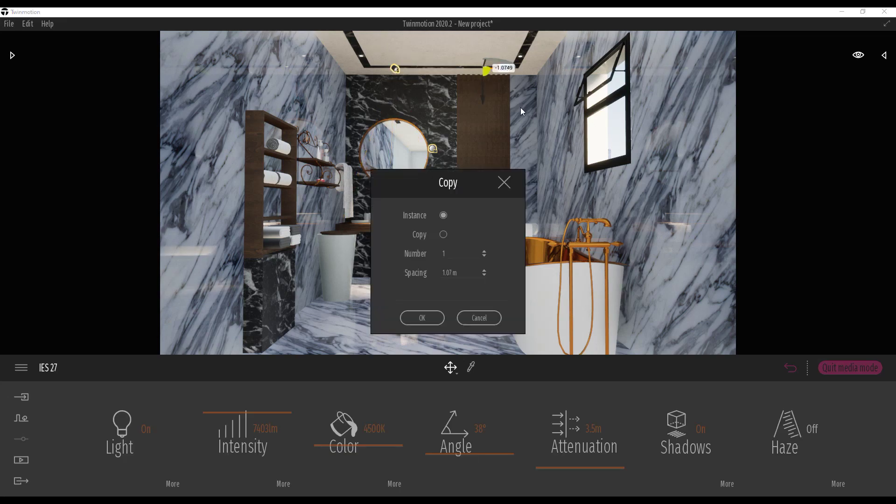
click(422, 318)
key(Escape)
key(w)
right_drag(425, 262, 427, 245)
Create a folder named LAMPU at the root of the scene graph
click(884, 55)
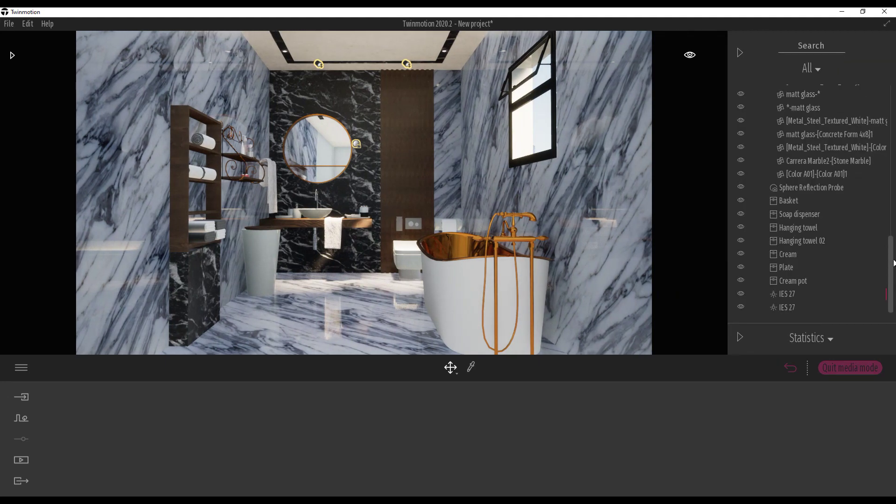
scroll(894, 264, up, 10)
click(763, 117)
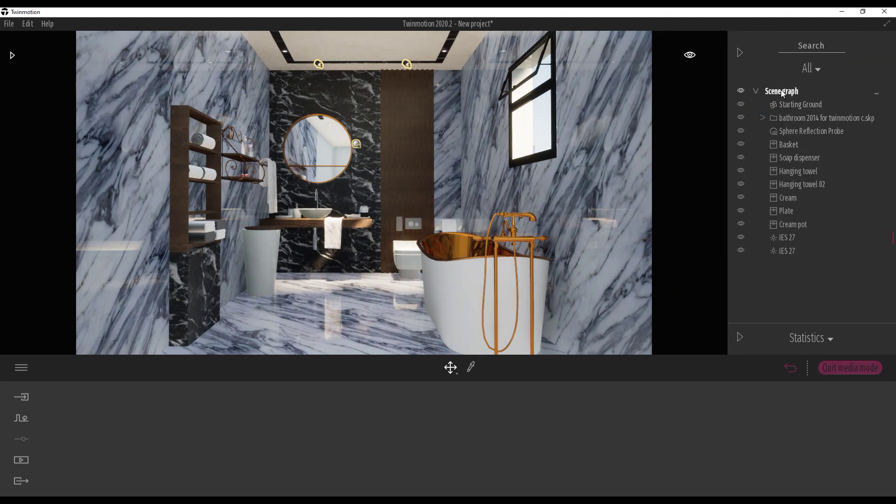
right_click(781, 90)
click(776, 96)
text(L)
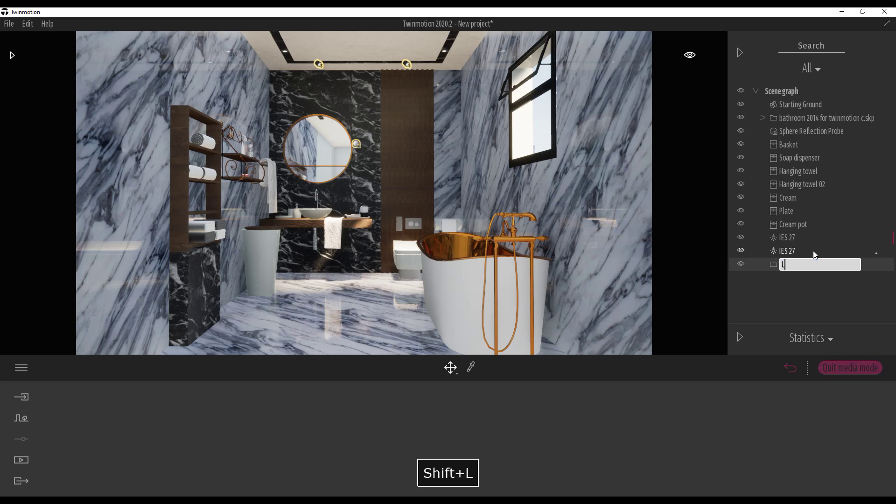
key(Return)
Move both IES 27 lights into the LAMPU folder
click(794, 240)
shift+click(790, 252)
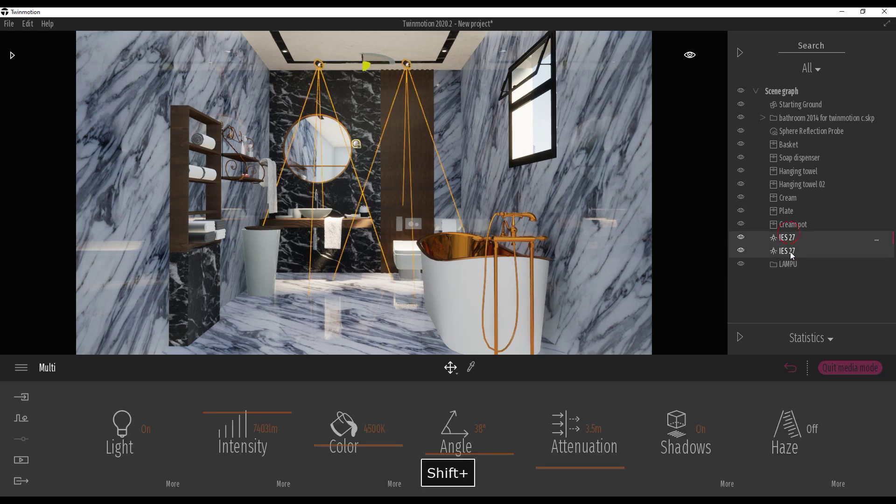
drag(791, 252, 789, 265)
click(792, 288)
click(794, 263)
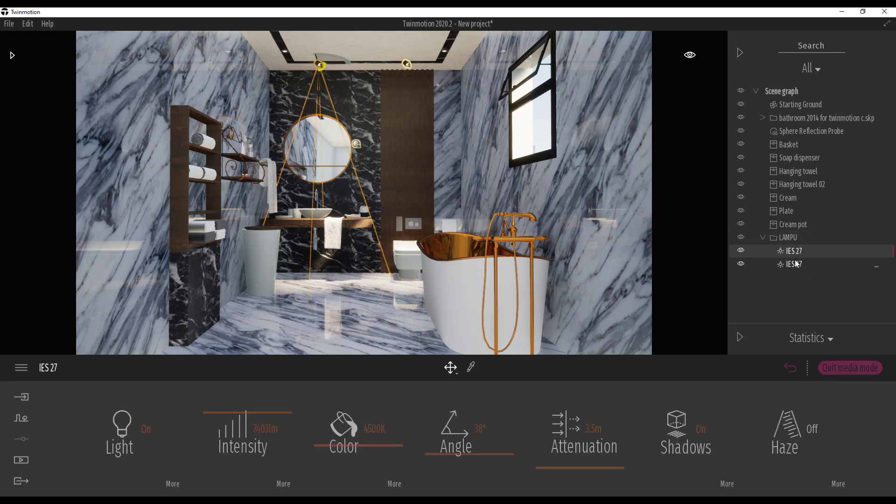
key(Escape)
Instance the light above the wood panel 0.46 m into the window-side ceiling slot, and instance that one 1.75 m across to the opposite slot
click(398, 68)
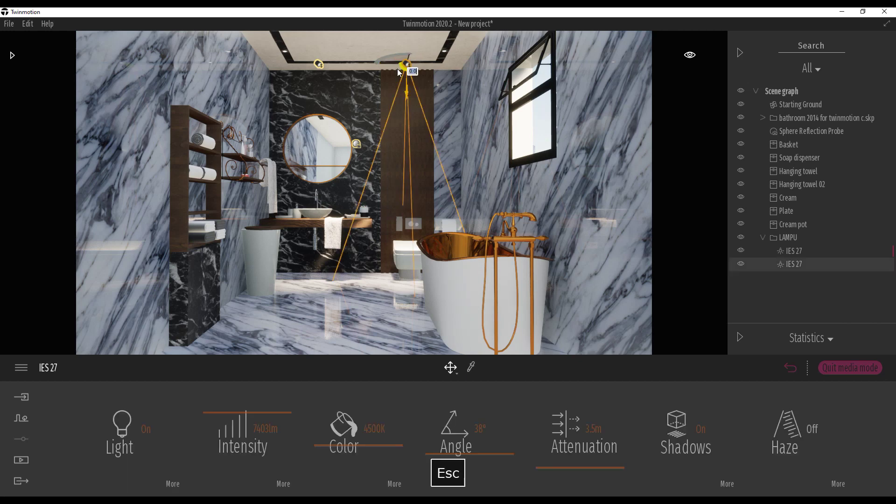
shift+drag(397, 68, 452, 161)
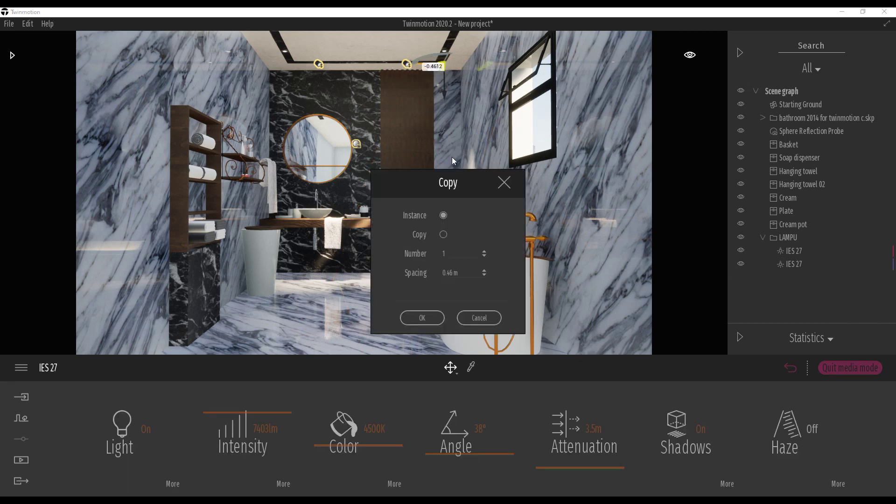
click(441, 316)
drag(447, 59, 265, 54)
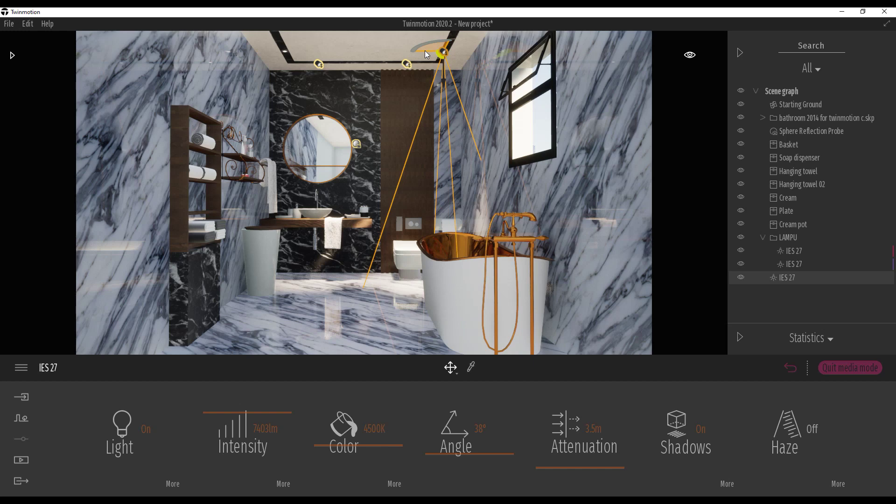
shift+drag(423, 52, 267, 55)
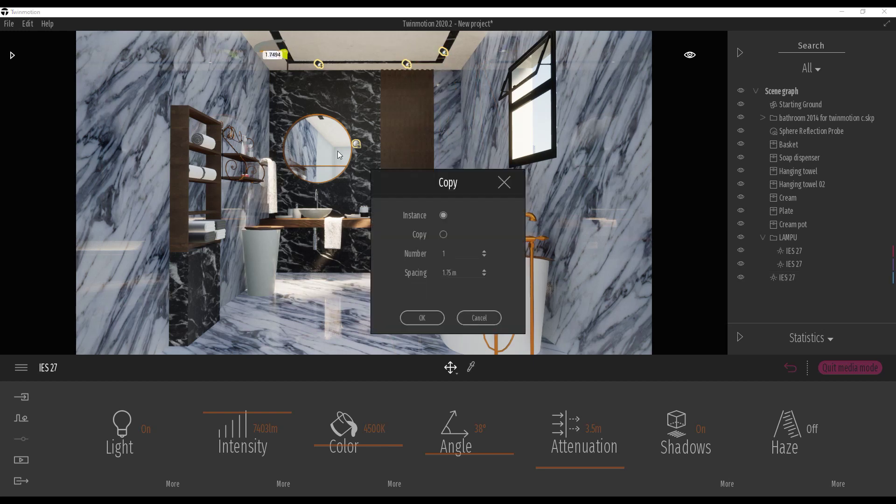
click(422, 317)
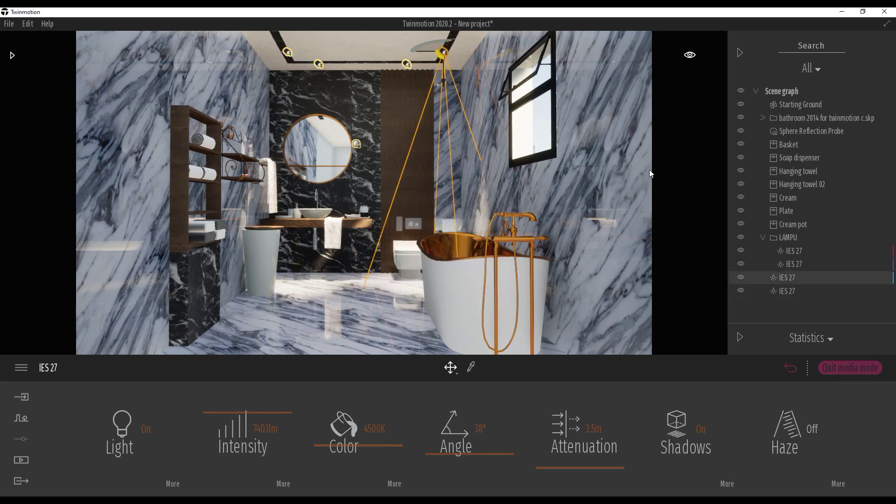
Move the two side-slot IES 27 lights into the LAMPU folder
click(786, 291)
shift+click(789, 278)
mouse_move(789, 279)
mouse_down()
mouse_move(789, 255)
mouse_move(791, 270)
mouse_up()
click(793, 278)
Copy the pair of side-slot lights 0.95 m along the ceiling slots and put the copies in the LAMPU folder
click(794, 290)
shift+click(794, 280)
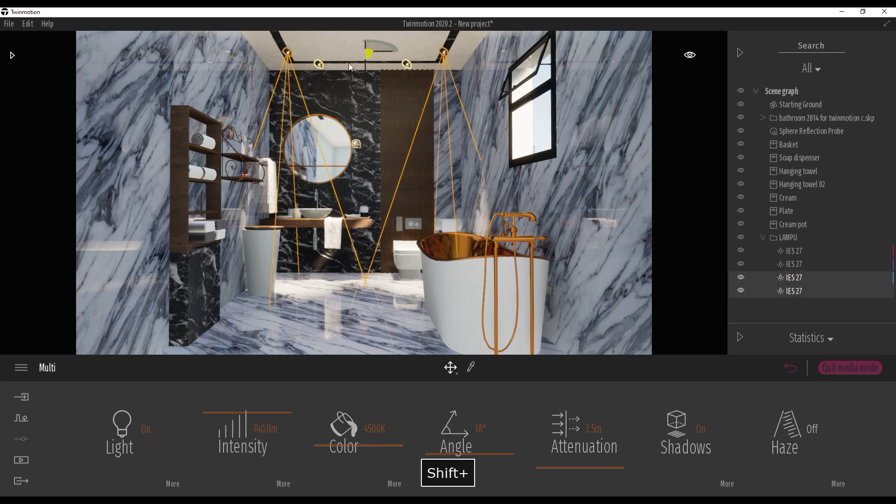
right_drag(399, 151, 393, 171)
shift+drag(370, 123, 372, 94)
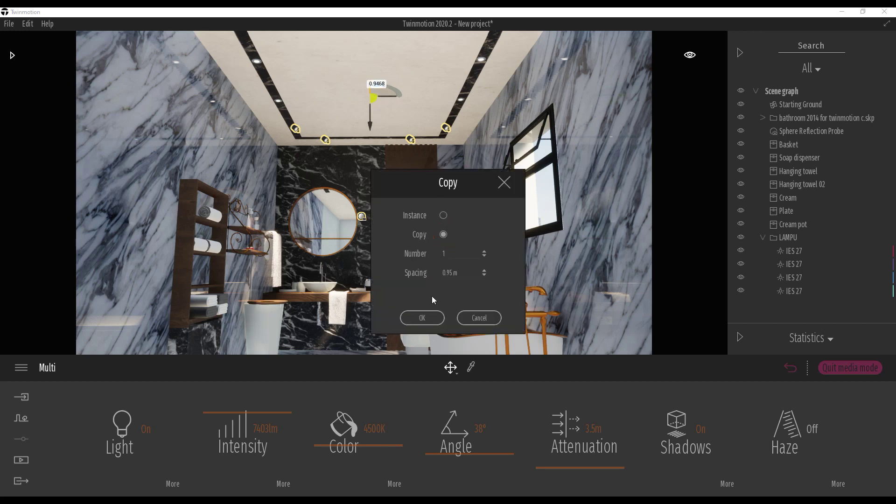
click(422, 317)
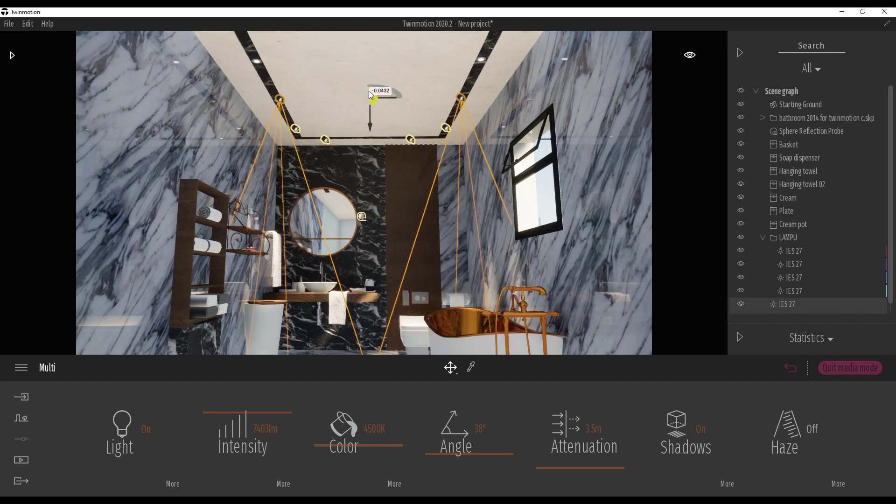
scroll(883, 275, down, 1)
drag(792, 292, 795, 282)
Copy the four side-slot lights together 1.89 m along the ceiling slots
click(795, 269)
shift+click(796, 308)
right_drag(386, 219, 383, 189)
shift+drag(376, 183, 366, 84)
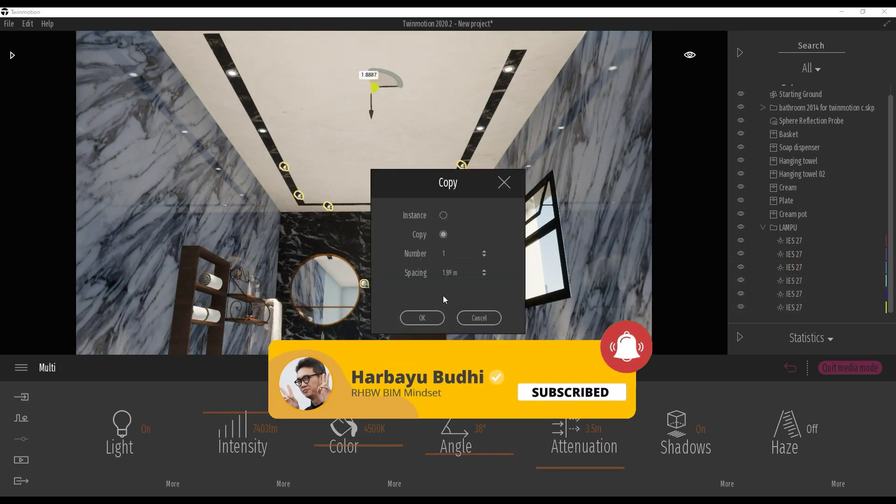
click(422, 318)
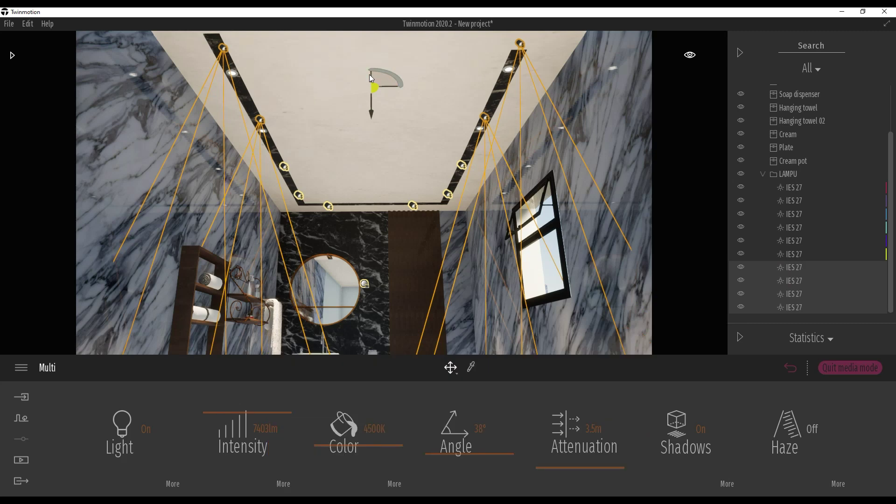
Deselect the copied lights and restore the saved Image1 view to check the new lighting
key(Escape)
drag(371, 79, 361, 146)
key(Escape)
right_drag(361, 146, 376, 110)
click(32, 456)
click(248, 422)
key(Escape)
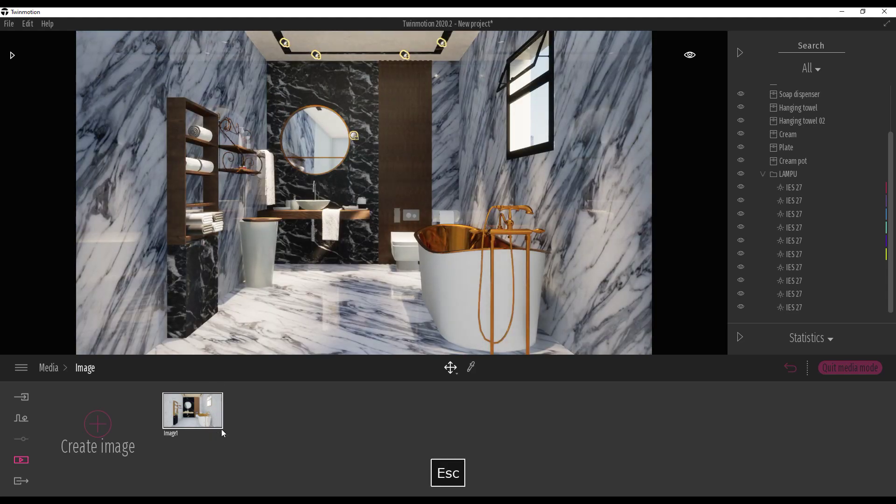
Adjust Image1's lighting with an exposure of about 0.13, a higher white balance and a shadow distance of 156 m
click(219, 425)
click(466, 423)
drag(236, 431, 236, 428)
drag(327, 451, 333, 439)
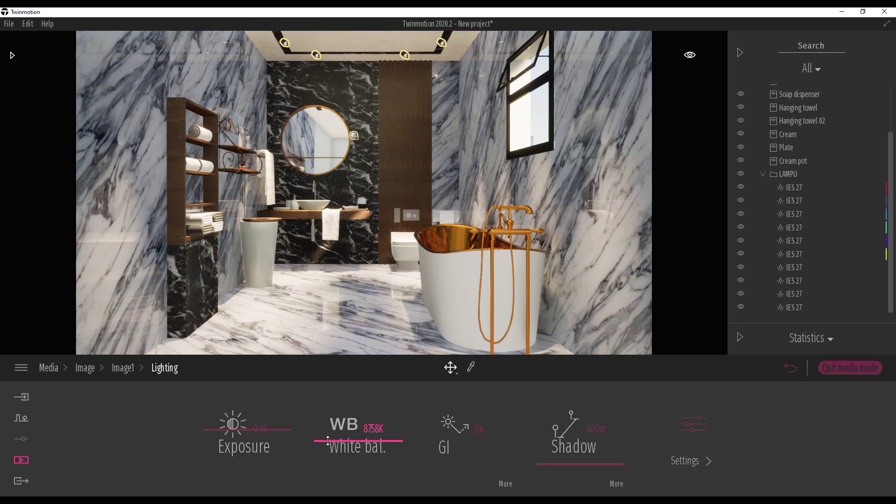
drag(248, 427, 239, 429)
drag(554, 467, 556, 463)
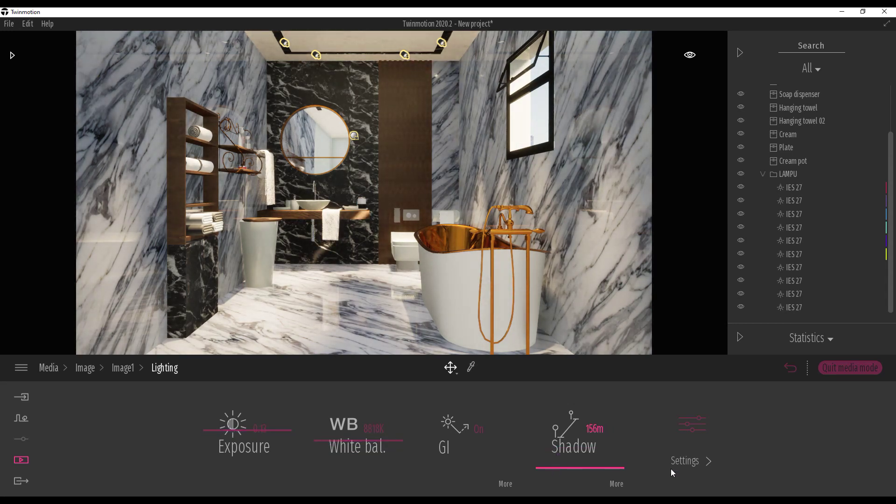
Check the additional shadow options in Image1's lighting and return to its main lighting settings
click(616, 483)
mouse_move(448, 466)
mouse_down()
mouse_move(453, 450)
mouse_move(452, 470)
mouse_up()
click(161, 368)
click(123, 368)
click(452, 447)
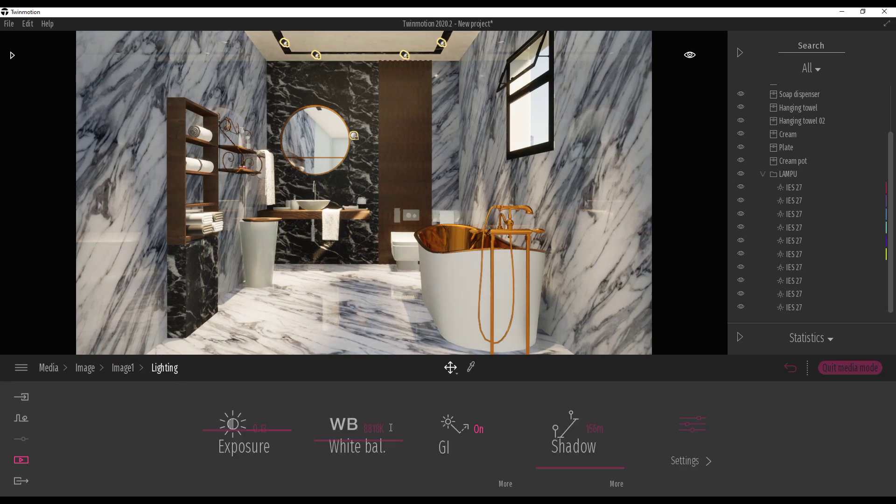
Lower Image1's ambient light to 0.26 and set its white balance to 8280K
click(693, 423)
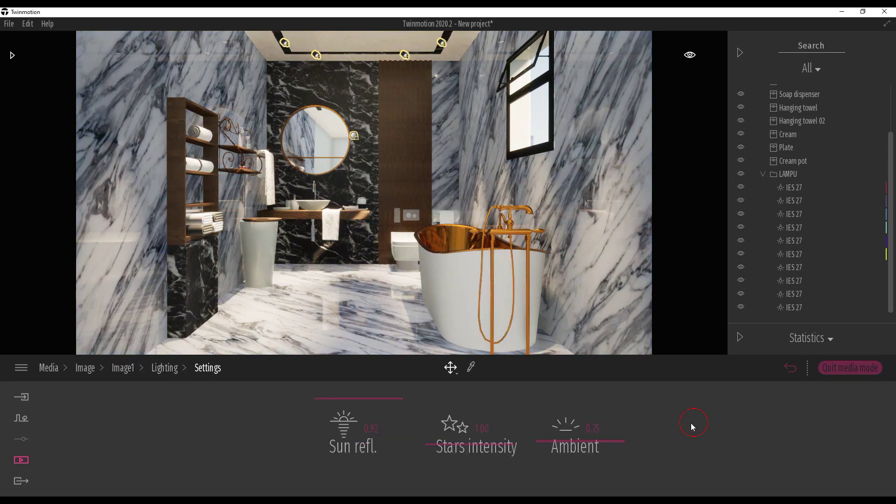
drag(552, 403, 557, 461)
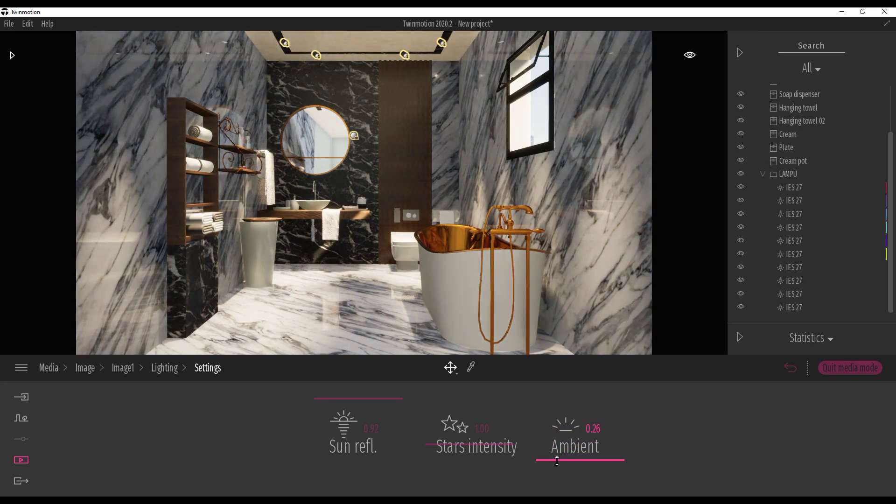
click(164, 368)
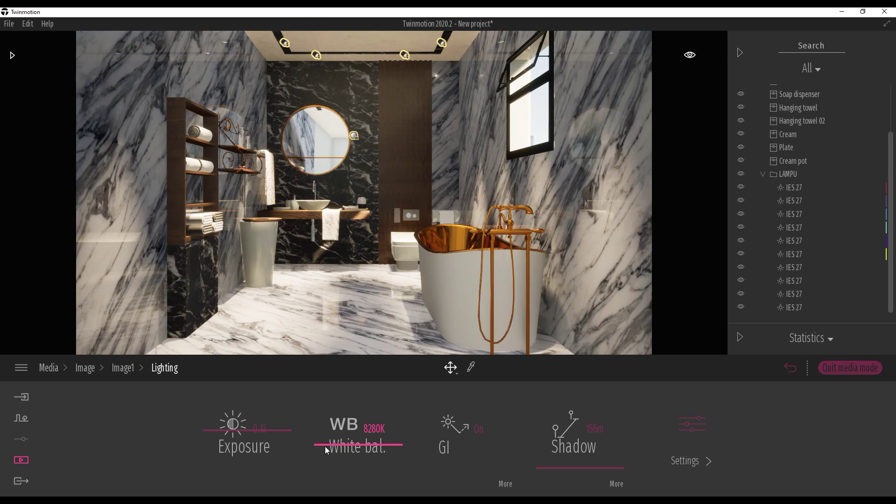
click(90, 368)
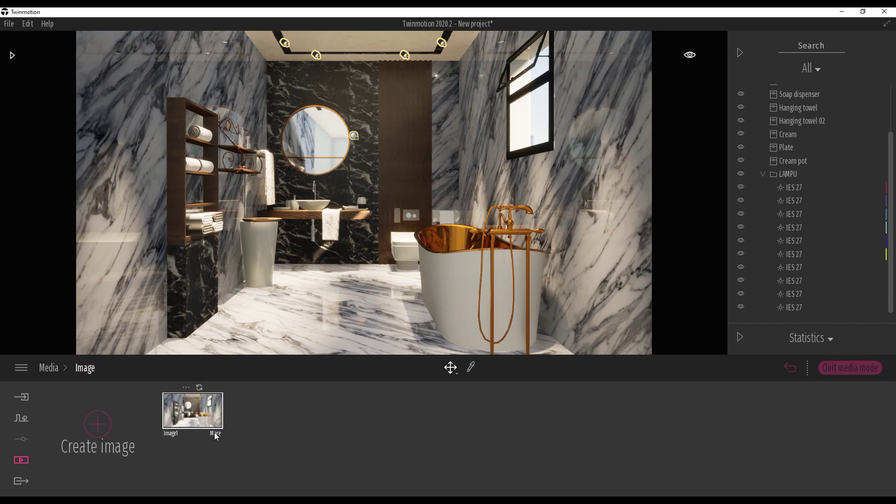
Set the vignetting to 54% and turn on parallelism in Image1's camera settings
click(215, 433)
click(560, 429)
mouse_move(440, 422)
mouse_down()
mouse_move(441, 429)
mouse_move(440, 421)
mouse_up()
click(309, 442)
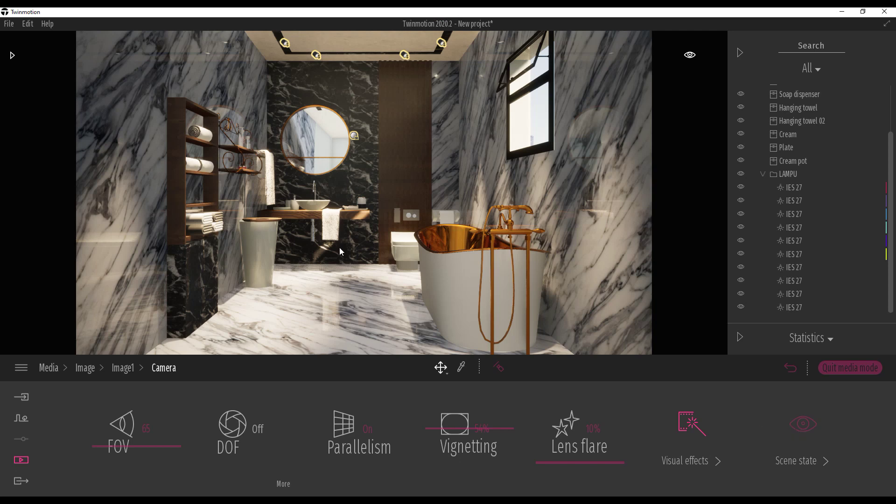
Lower the contrast and reduce the saturation to 30% in Image1's color gradient effects
click(691, 460)
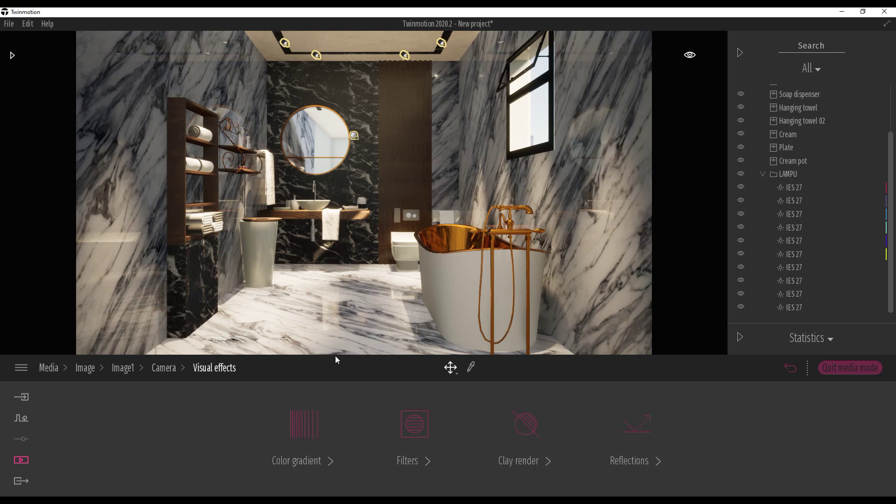
click(316, 420)
drag(450, 428, 453, 436)
drag(544, 429, 544, 445)
click(223, 369)
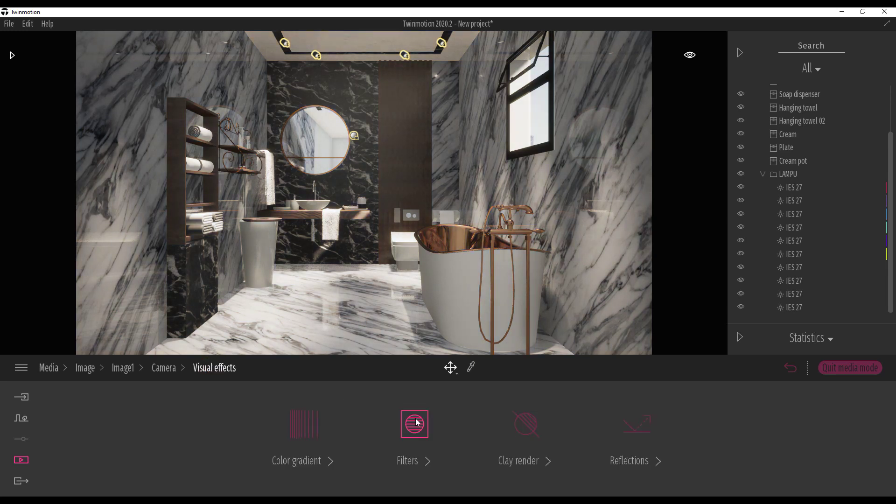
Turn on SSR reflections for Image1 and choose a light filter type in its visual effects
click(623, 439)
click(477, 430)
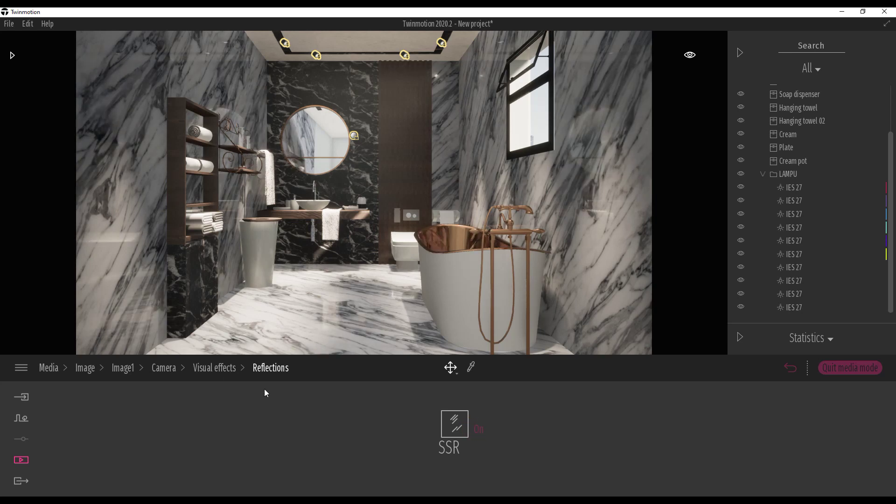
click(217, 368)
click(413, 425)
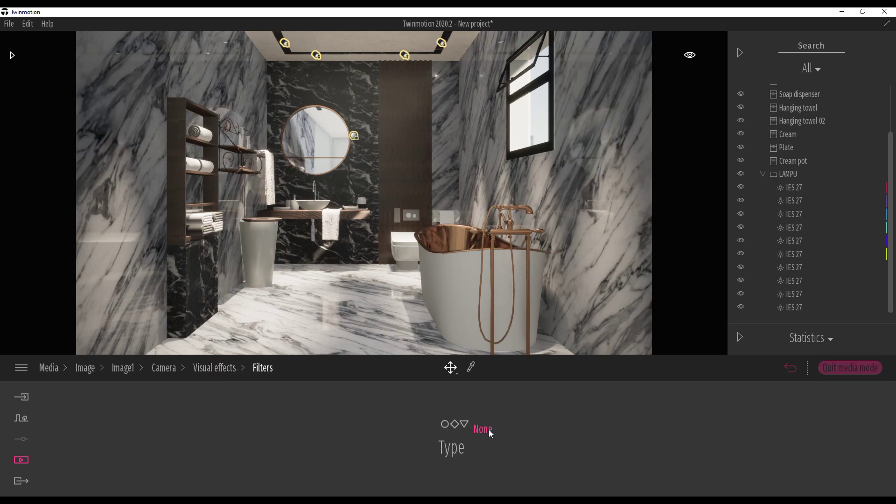
click(486, 430)
scroll(604, 363, down, 2)
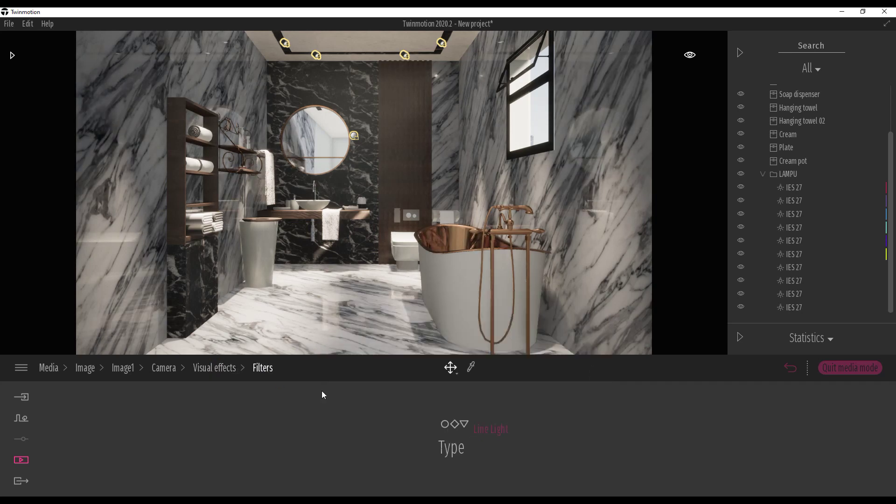
Check the scene state option in Image1's camera settings
click(217, 368)
click(123, 368)
click(85, 368)
click(214, 432)
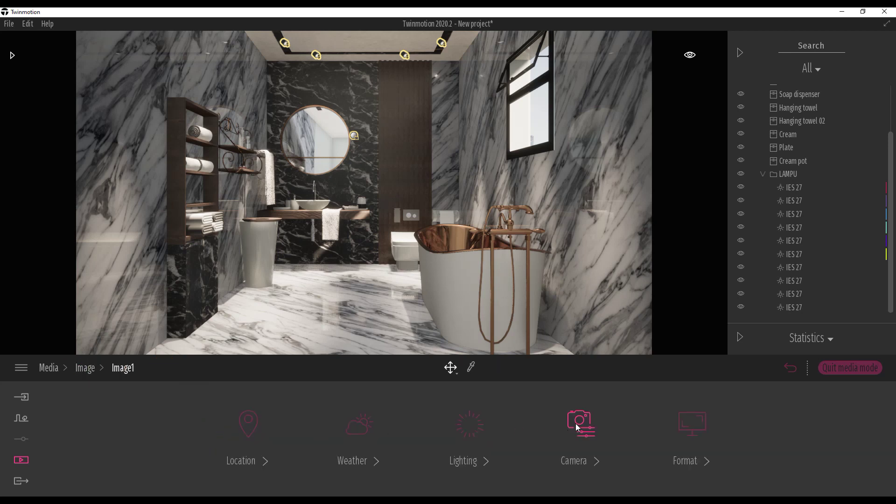
click(573, 422)
click(800, 424)
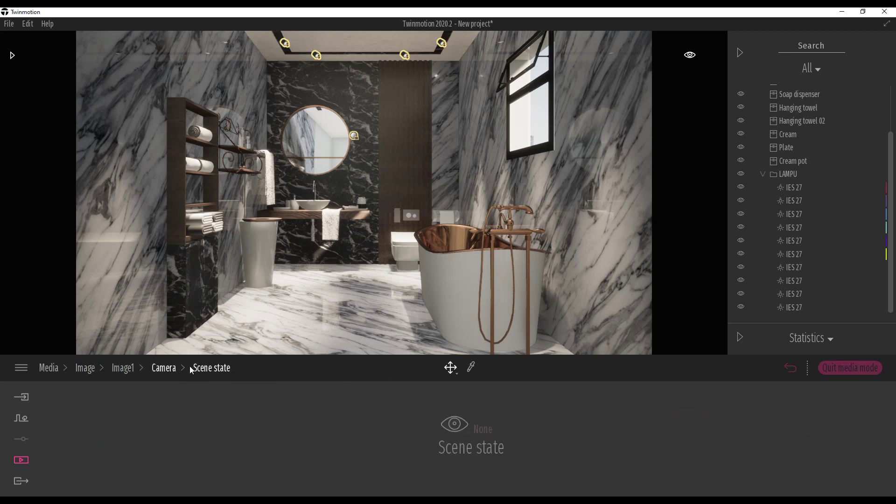
click(164, 368)
Set Image1's output size to 4K UHD 3840x2160 and return to its main settings
click(123, 368)
click(685, 425)
click(486, 429)
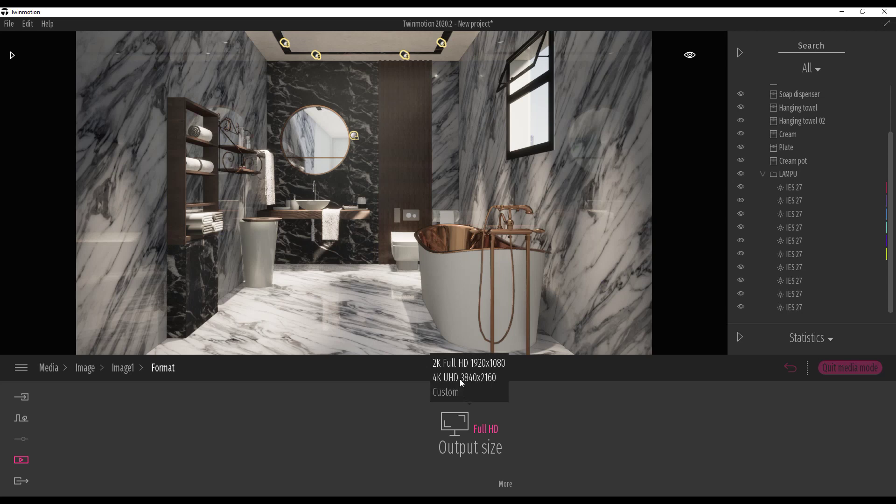
click(149, 378)
click(123, 368)
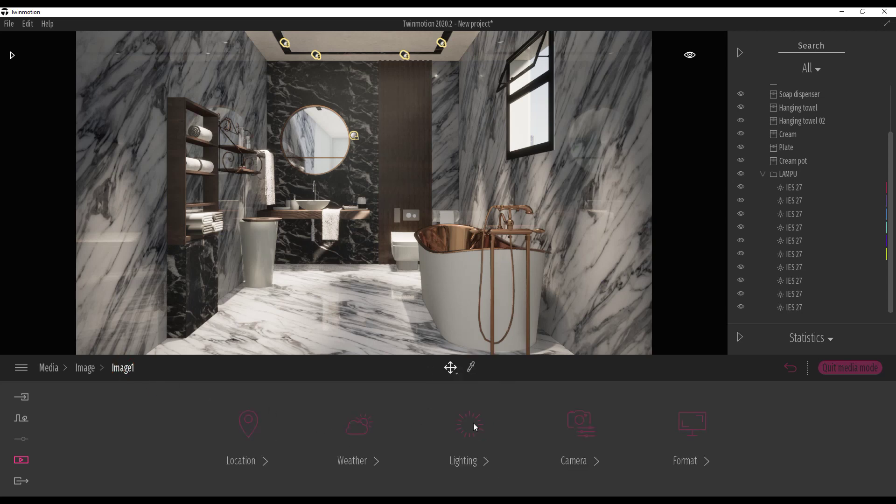
Check Image1's additional shadow options and fine-tune its white balance
click(469, 434)
click(617, 482)
click(161, 368)
drag(330, 444, 326, 444)
Lower the ambient light slightly in Image1's additional lighting settings and recheck them
click(686, 462)
click(555, 451)
drag(555, 451, 554, 458)
click(163, 369)
click(675, 430)
click(165, 368)
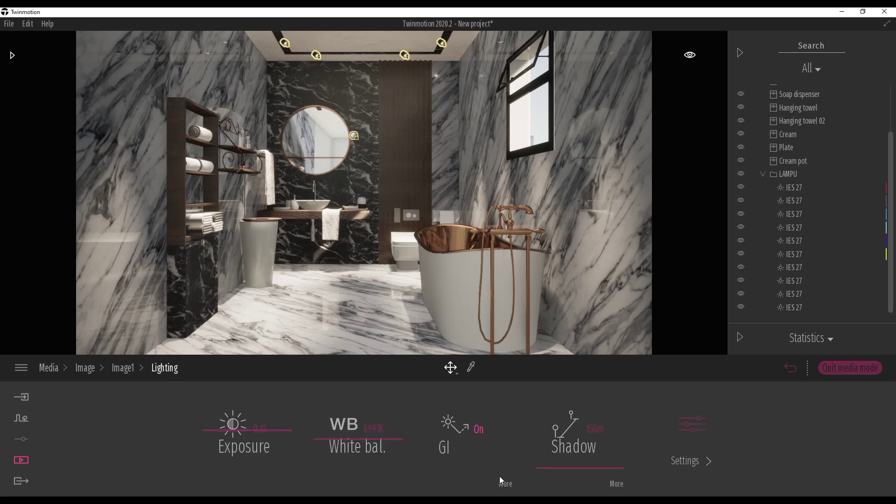
Adjust Image1's global illumination distance to about 188 m and lower the GI to 0.00
click(446, 437)
drag(499, 442, 499, 438)
drag(397, 441, 402, 467)
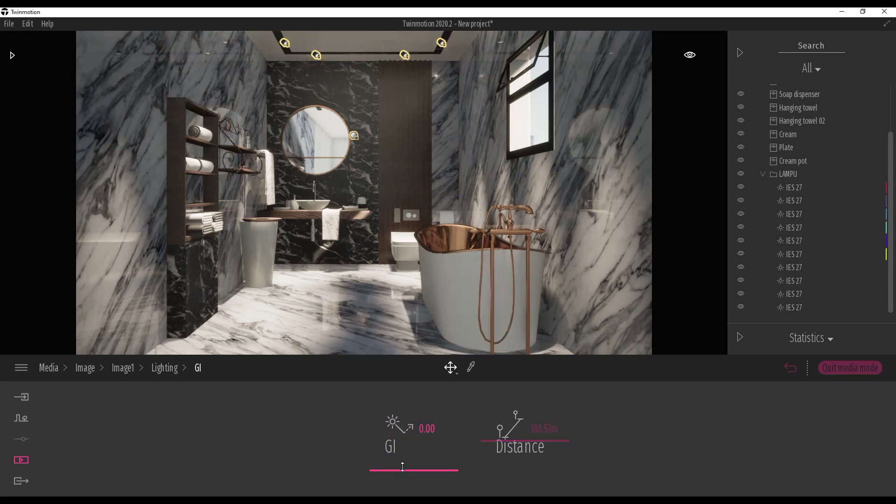
click(132, 368)
Set Image1's color gradient contrast to 44%, raise its saturation slightly and return to the image list
click(577, 439)
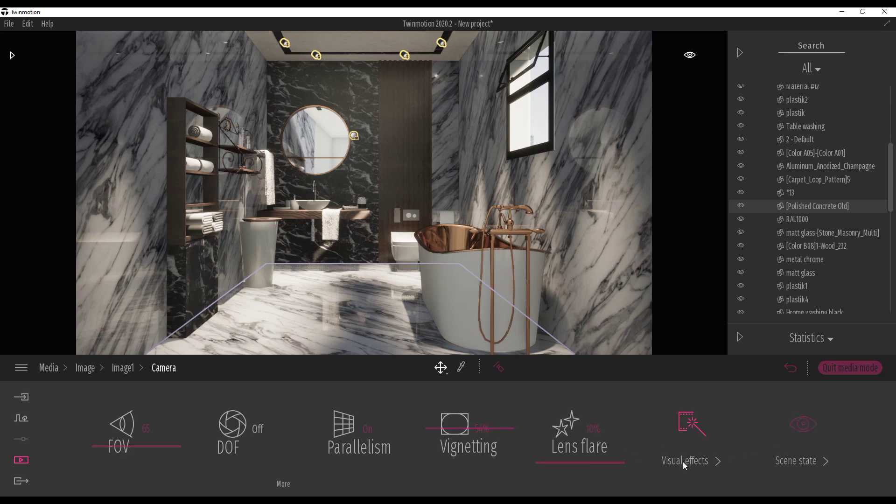
click(682, 460)
click(311, 423)
drag(449, 437, 449, 435)
key(Escape)
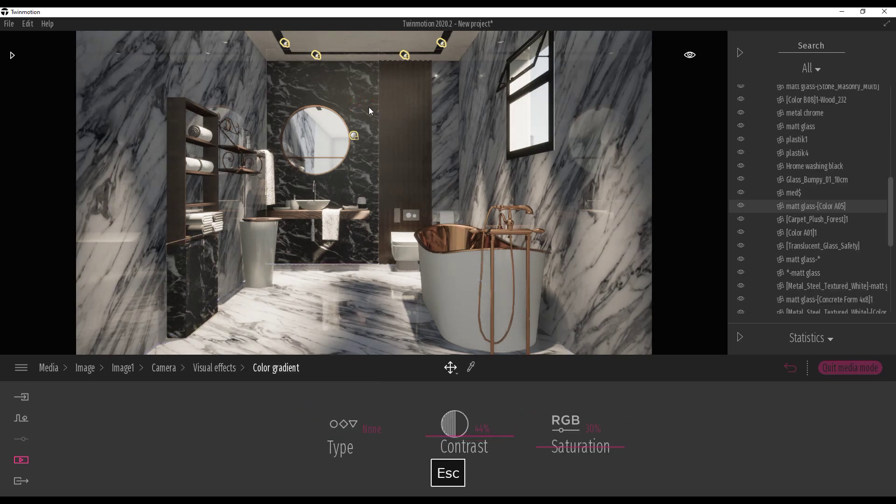
mouse_move(549, 436)
mouse_down()
mouse_move(564, 452)
mouse_move(565, 444)
mouse_up()
key(Escape)
click(213, 371)
click(163, 369)
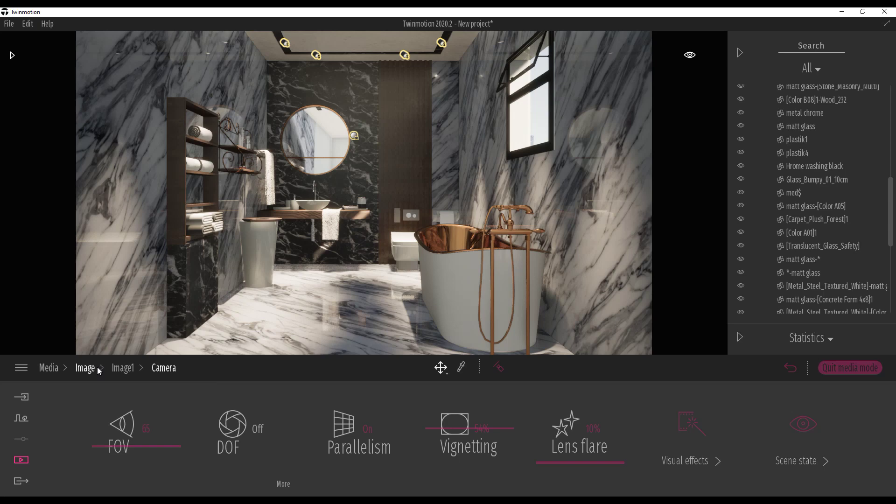
click(85, 369)
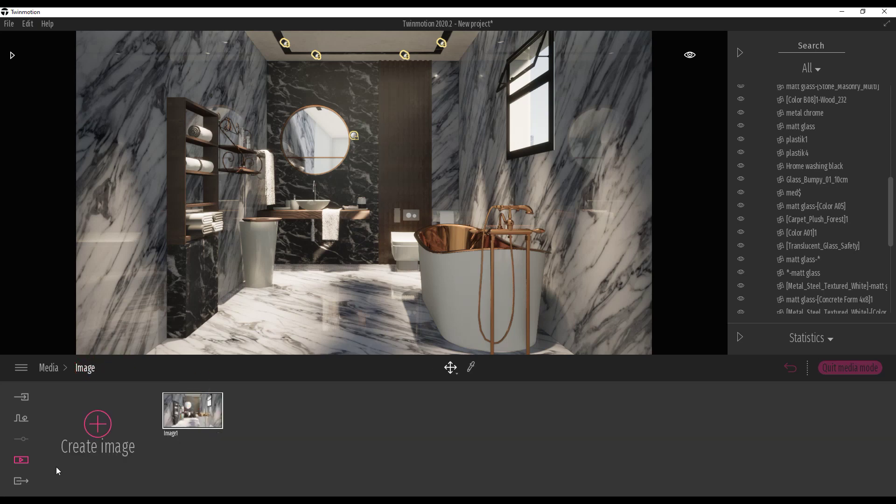
Choose Image1 as the image to export and start the export
click(21, 480)
click(193, 437)
click(63, 246)
click(748, 426)
Save the exported image in folder 22 inside YOUTUBE TWINMOTION TUTORIAL RHBW on drive D
drag(169, 215, 169, 161)
click(46, 224)
double_click(219, 193)
click(205, 292)
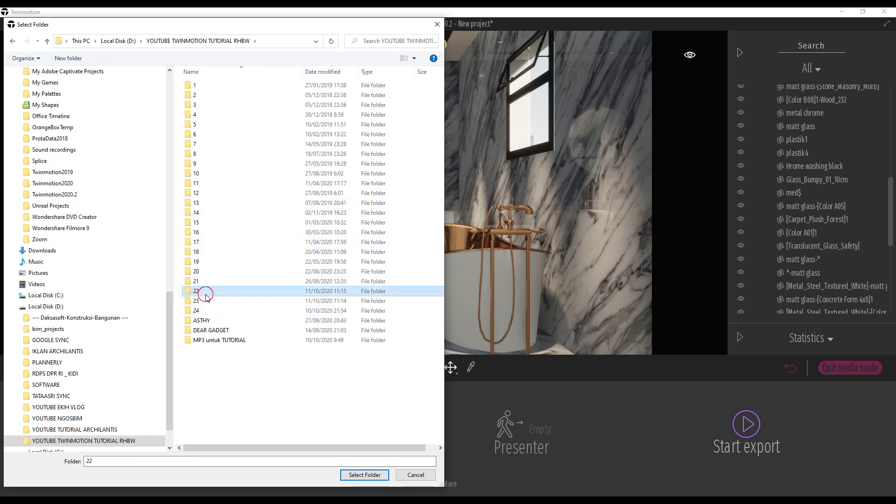
double_click(205, 291)
click(372, 474)
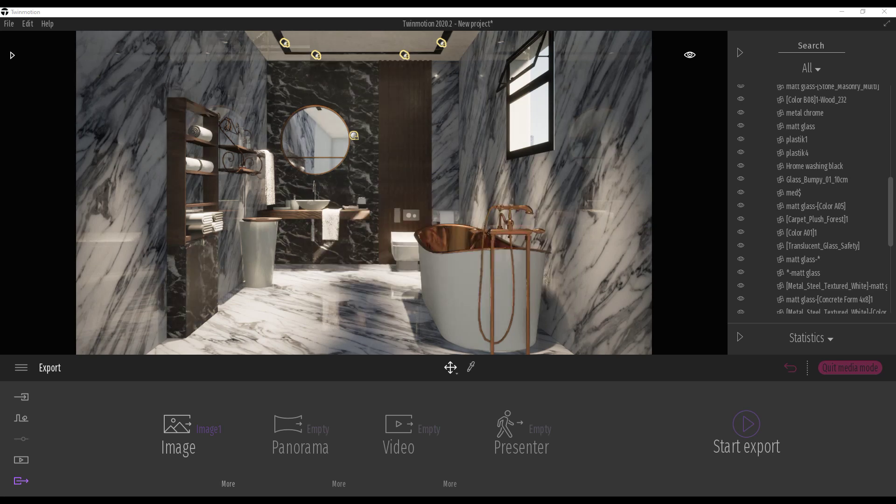
Switch to Photos, examine the exported Image1.png in a smaller window and close the viewer
drag(895, 210, 424, 8)
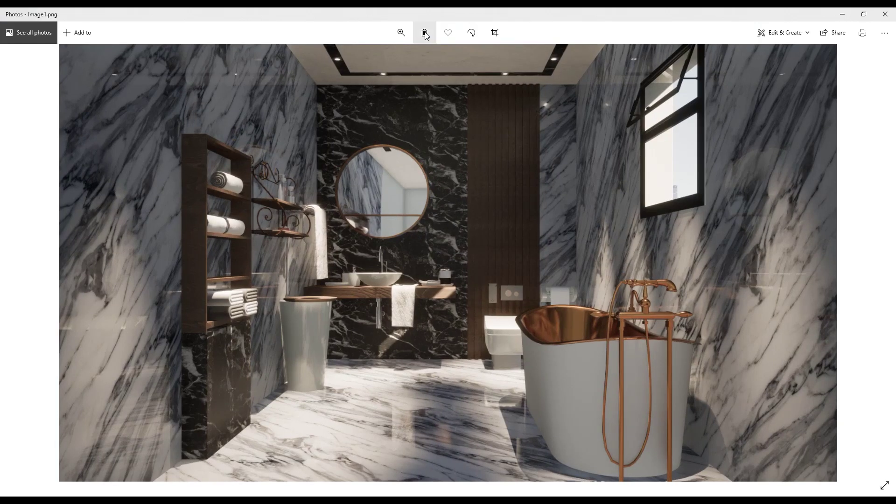
click(401, 32)
drag(357, 57, 352, 77)
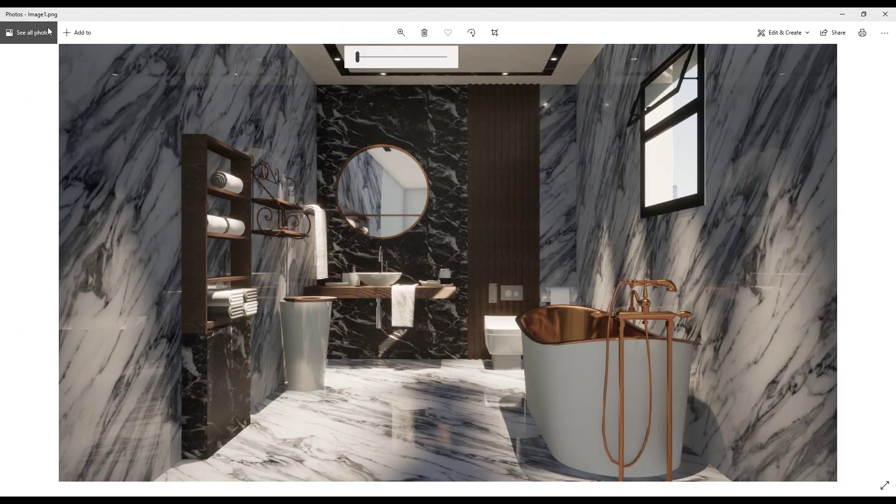
click(863, 15)
drag(671, 101, 573, 40)
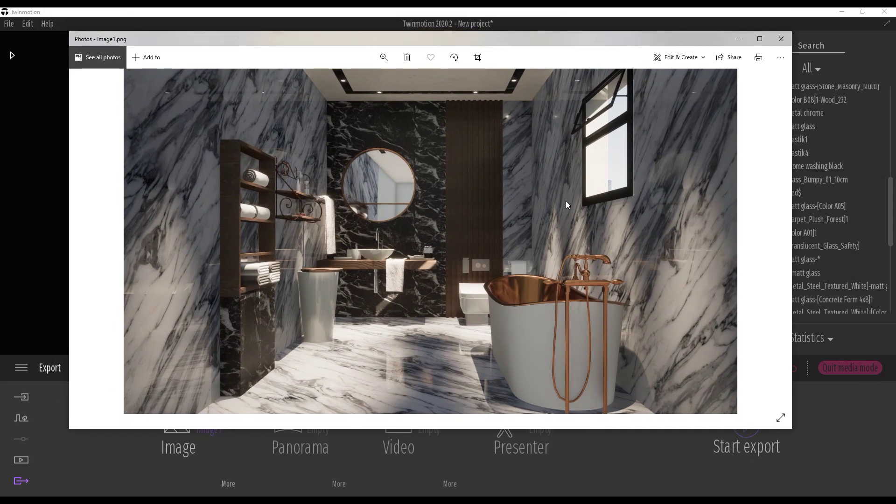
click(782, 39)
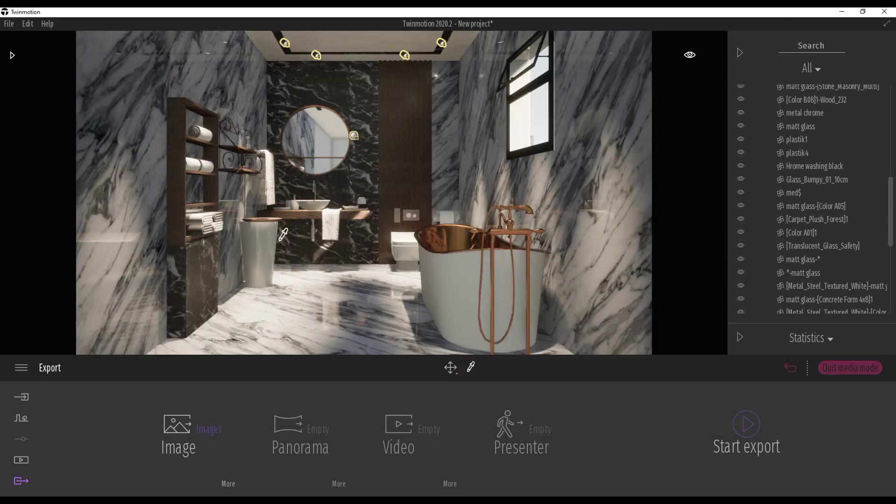
Sample the tall bin's material to check its settings and leave the material editor
click(283, 234)
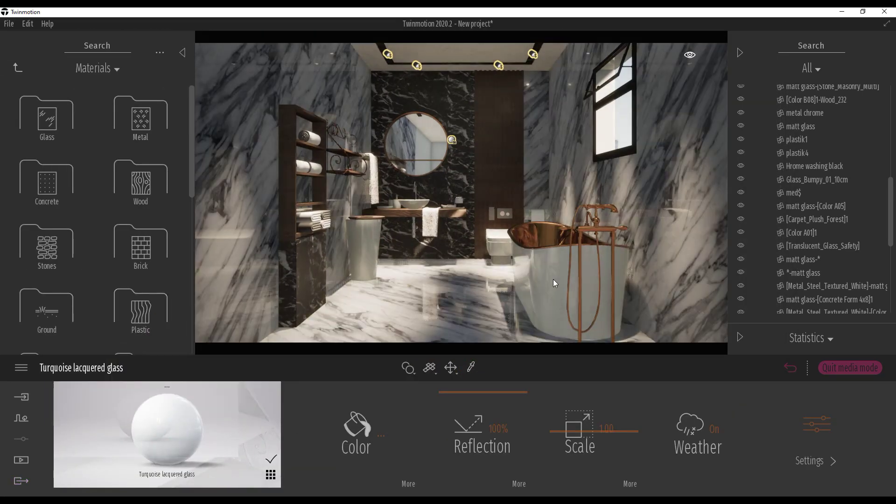
key(Escape)
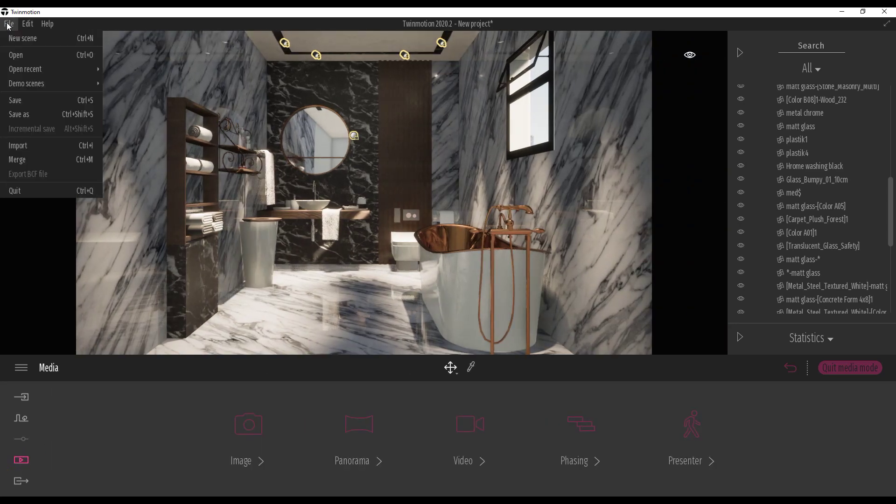
Export Image1 again to folder 22
click(21, 481)
click(747, 423)
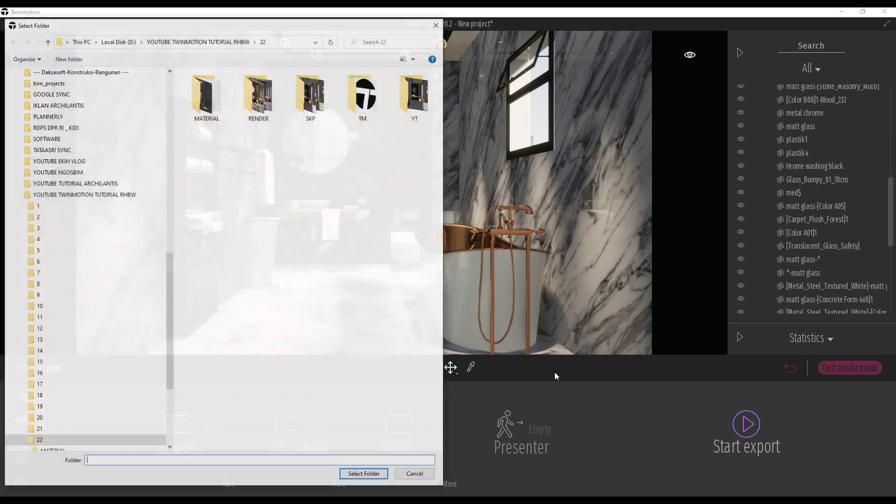
click(363, 474)
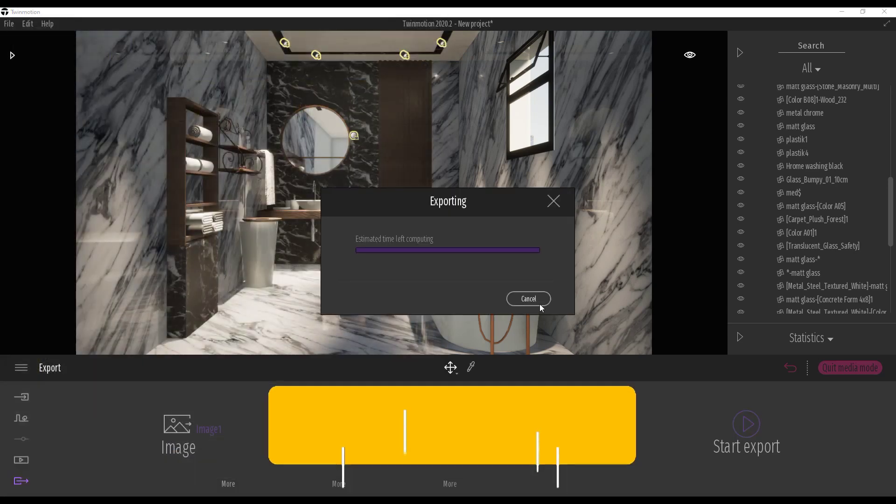